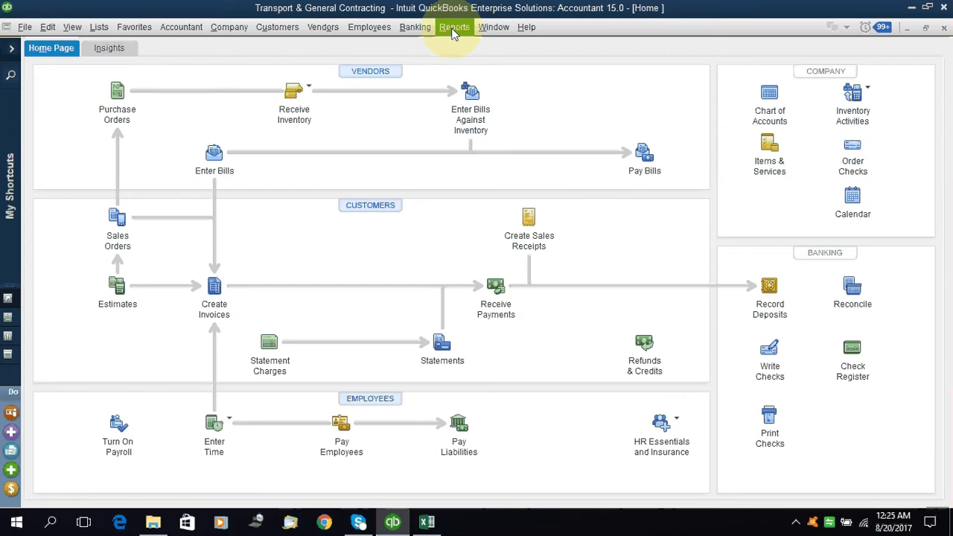
# View the standard Company & Financial reports in the Report Center, close it and maximize the Home window
pyautogui.click(454, 30)
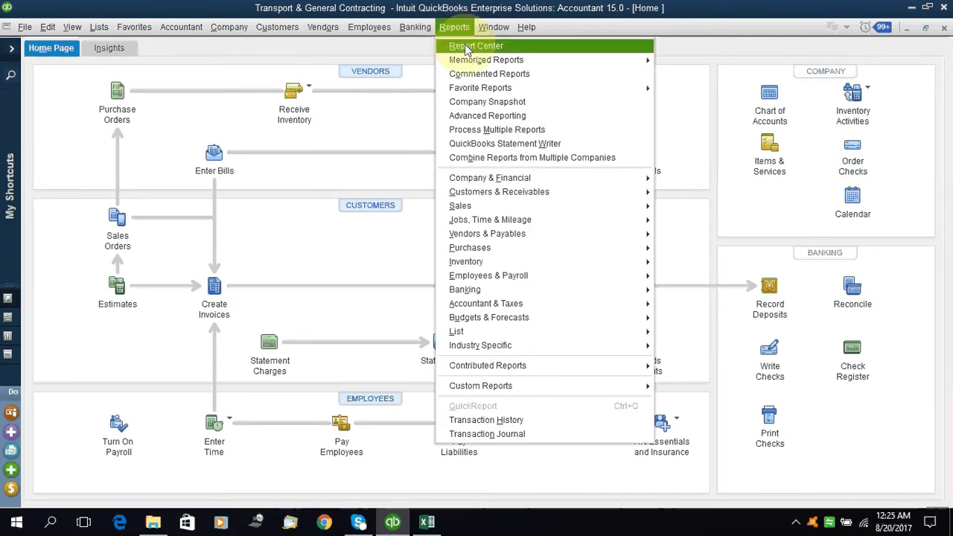
pyautogui.click(469, 46)
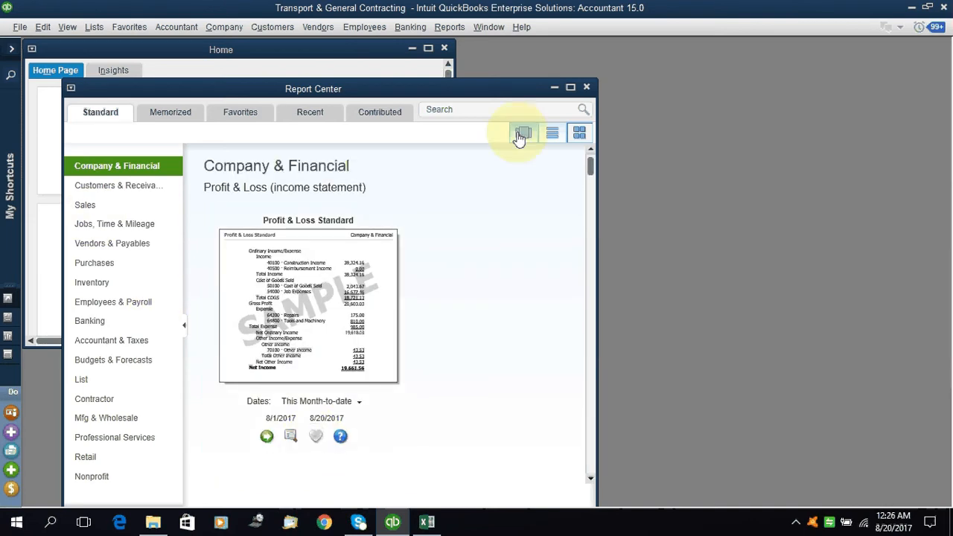
pyautogui.click(587, 88)
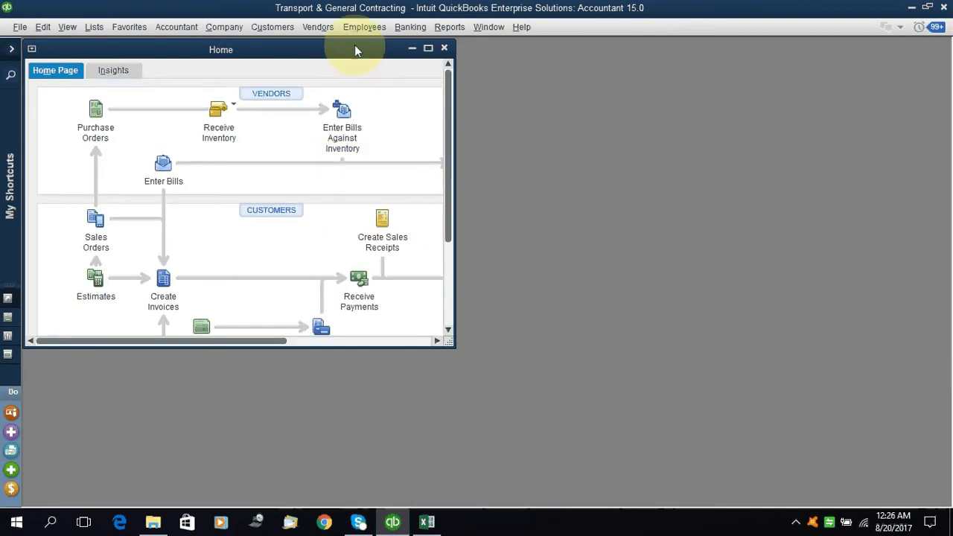
pyautogui.click(429, 49)
# Run the favorite Profit & Loss report with the From date set to 08/01/2015, look through it and close it
pyautogui.click(455, 28)
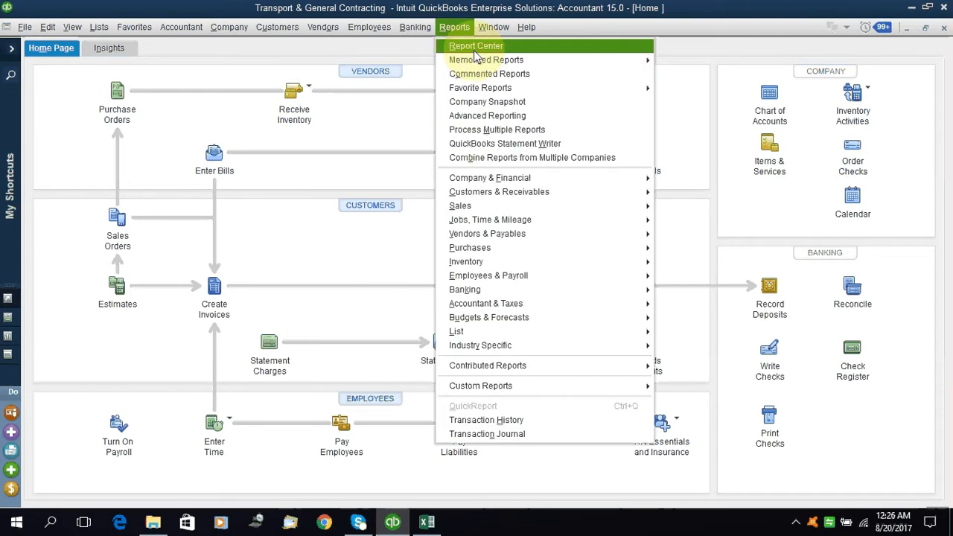
pyautogui.moveTo(532, 87)
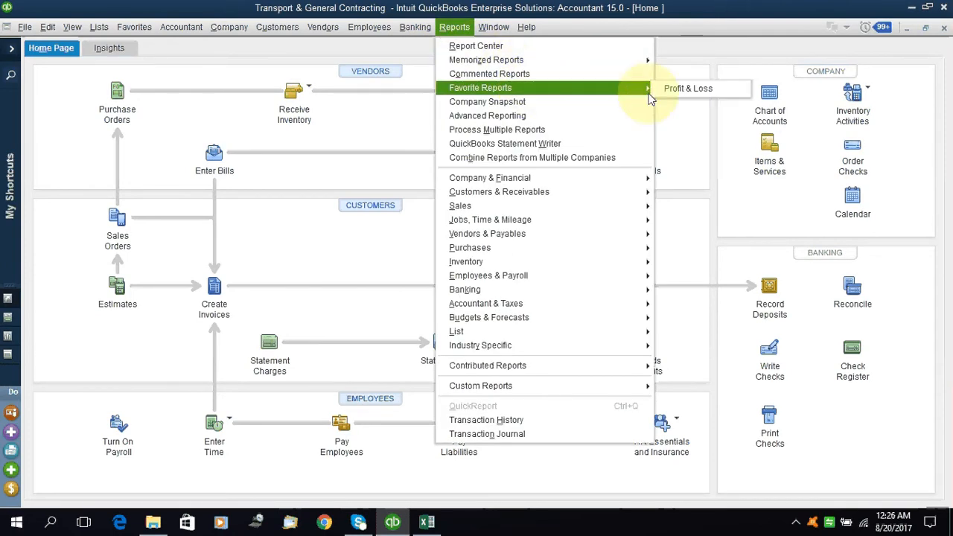
pyautogui.click(681, 88)
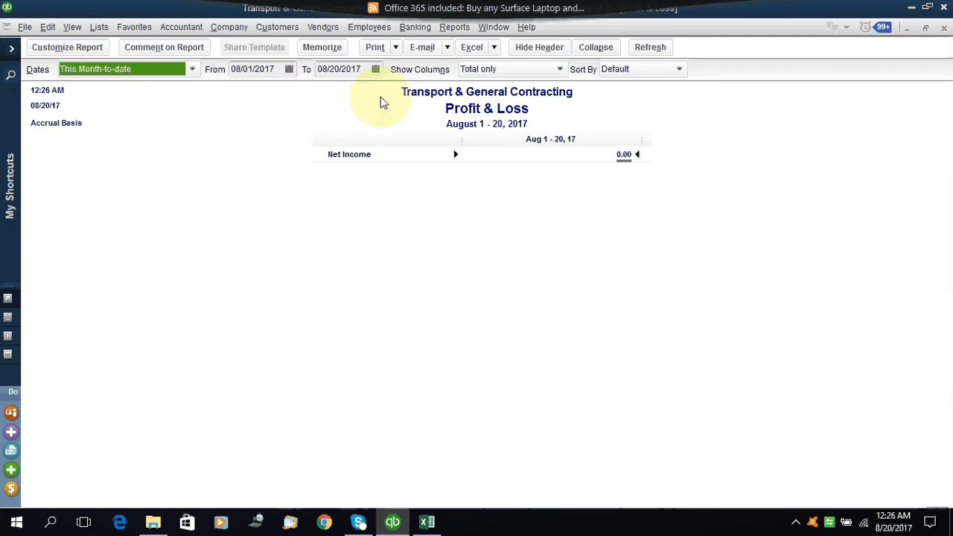
pyautogui.click(270, 70)
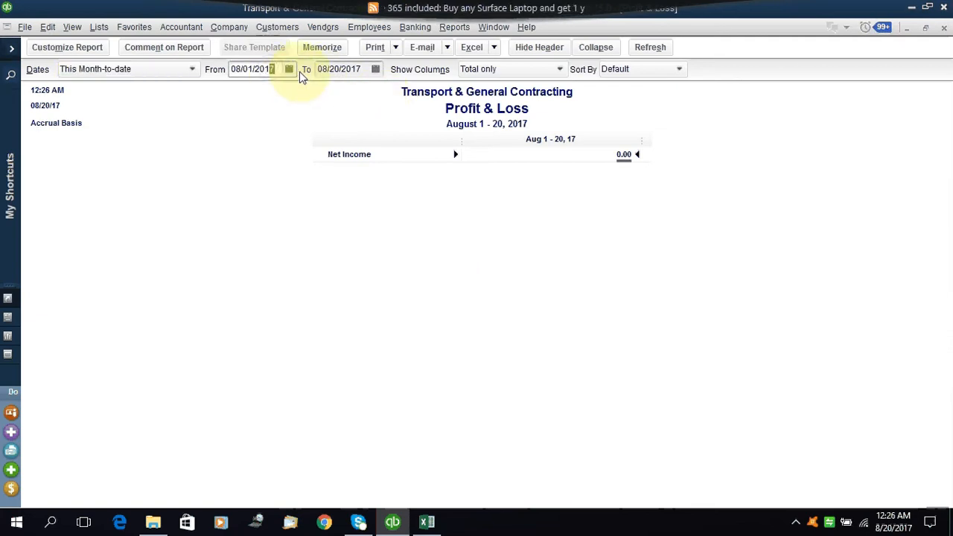
pyautogui.write('5')
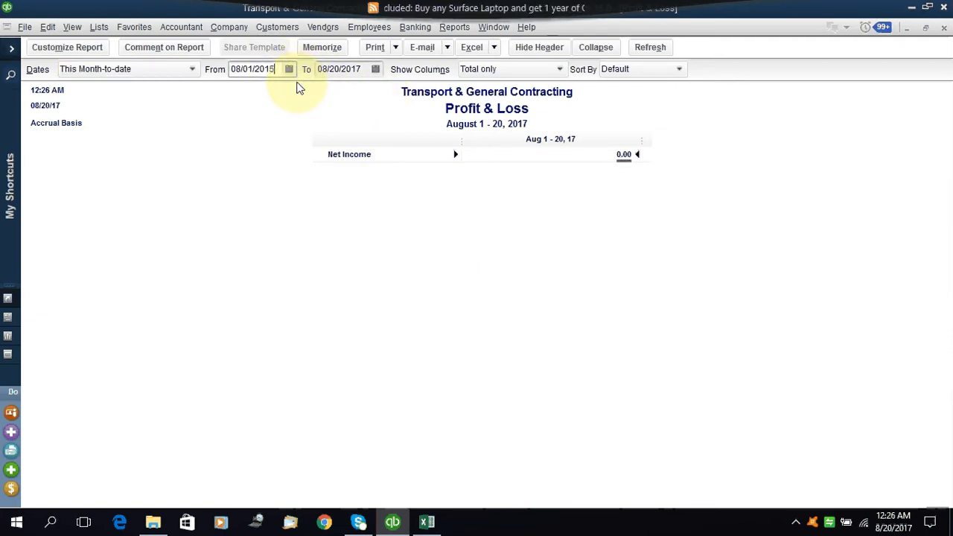
pyautogui.click(507, 305)
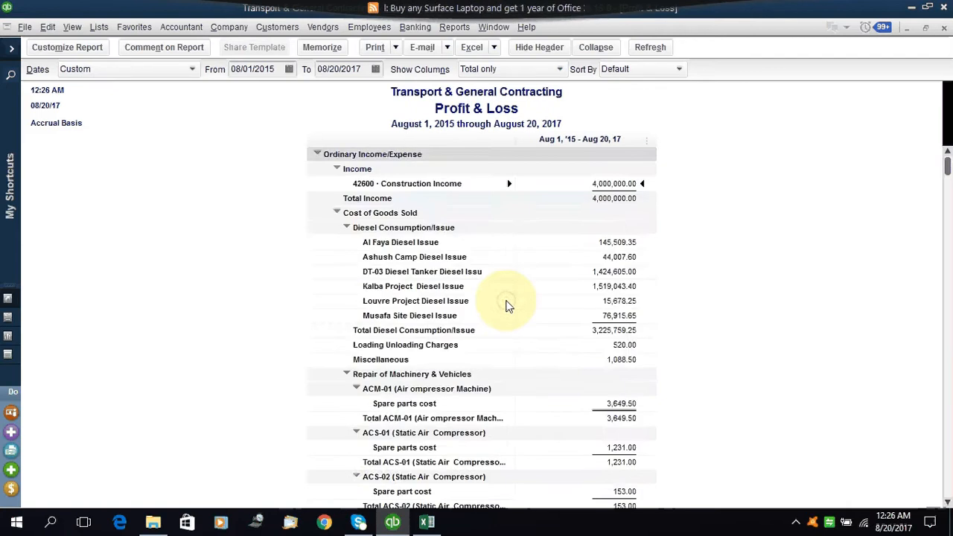
pyautogui.scroll(-6, 348, 317)
pyautogui.scroll(6, 348, 316)
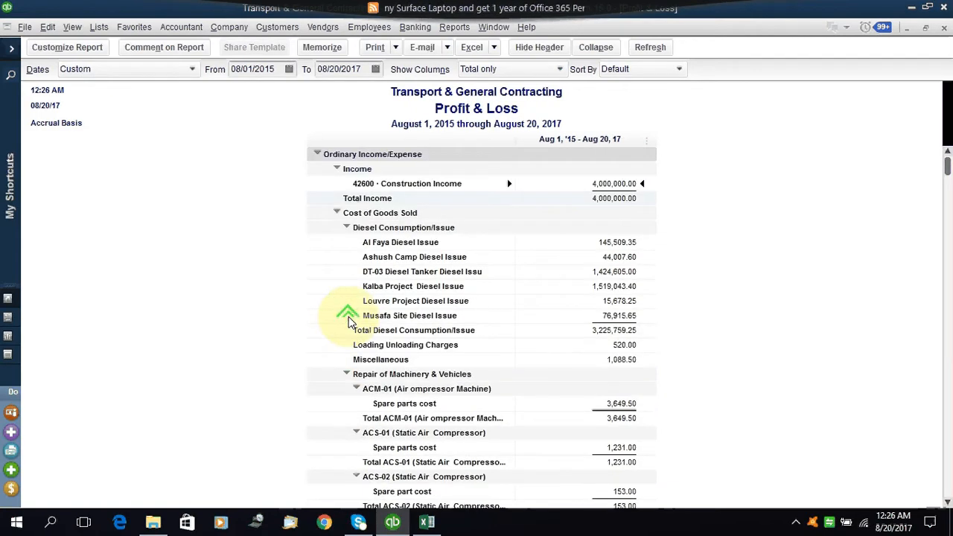
pyautogui.press('Escape')
# Open the memorized Adjusted Trial Balance report from the Accountant group and set its From date to 08/01/2015
pyautogui.click(453, 27)
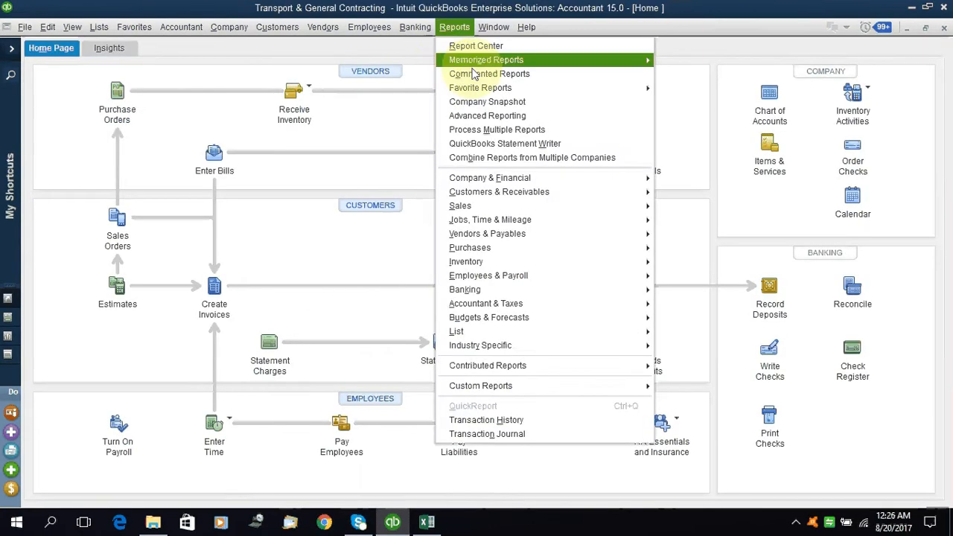
pyautogui.moveTo(507, 64)
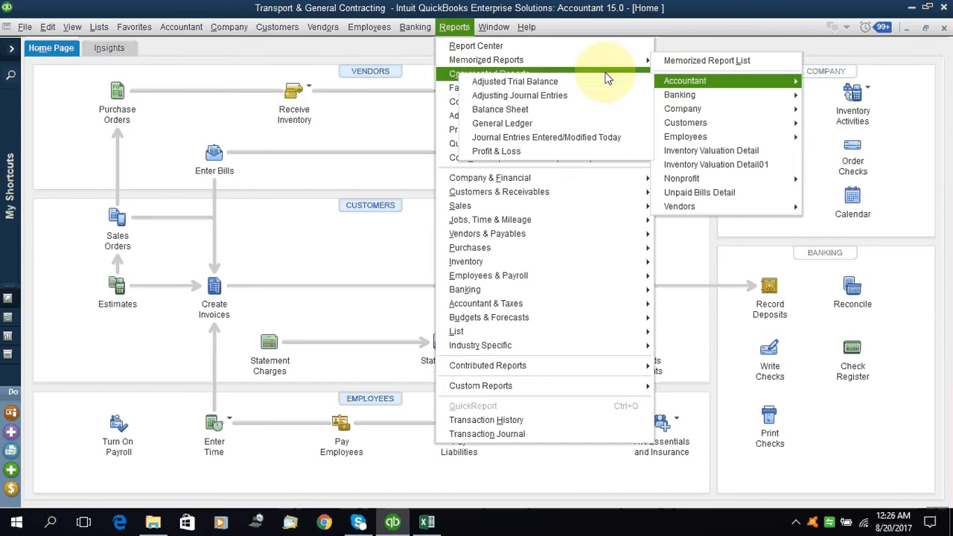
pyautogui.moveTo(630, 61)
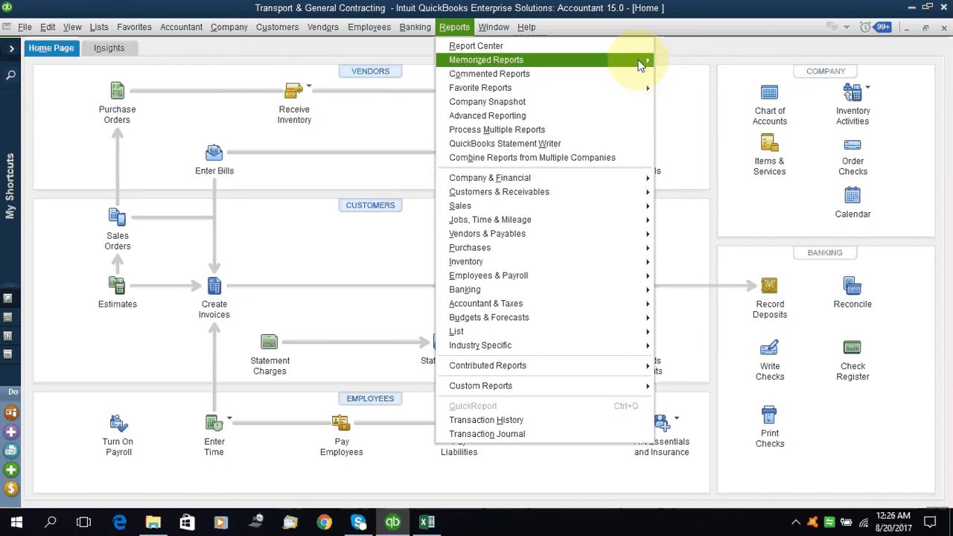
pyautogui.click(624, 82)
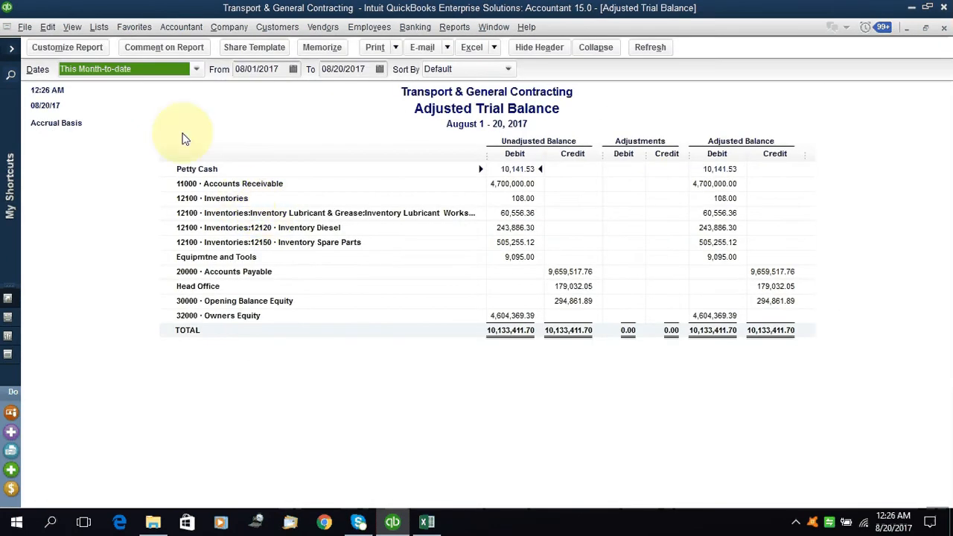
pyautogui.click(253, 68)
pyautogui.press('BackSpace')
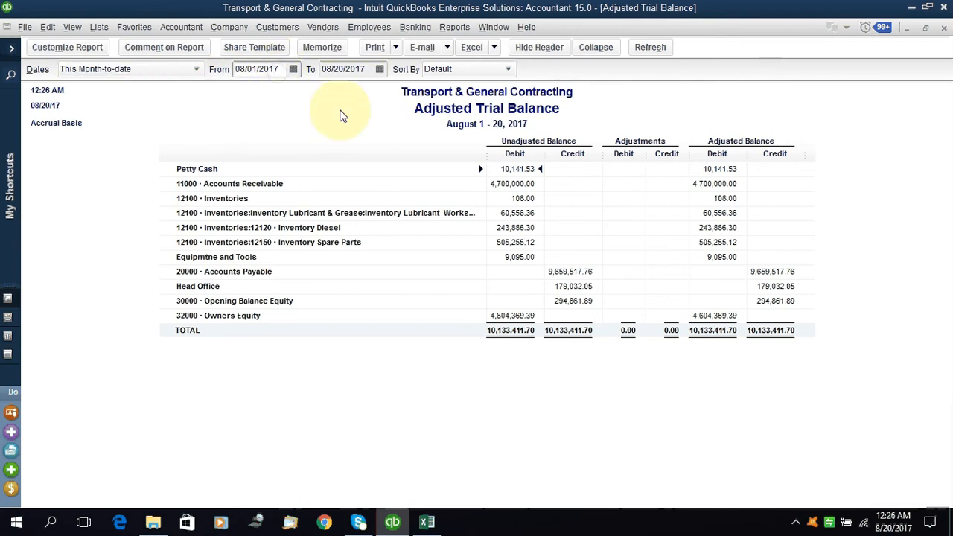
pyautogui.write('5')
pyautogui.press('Tab')
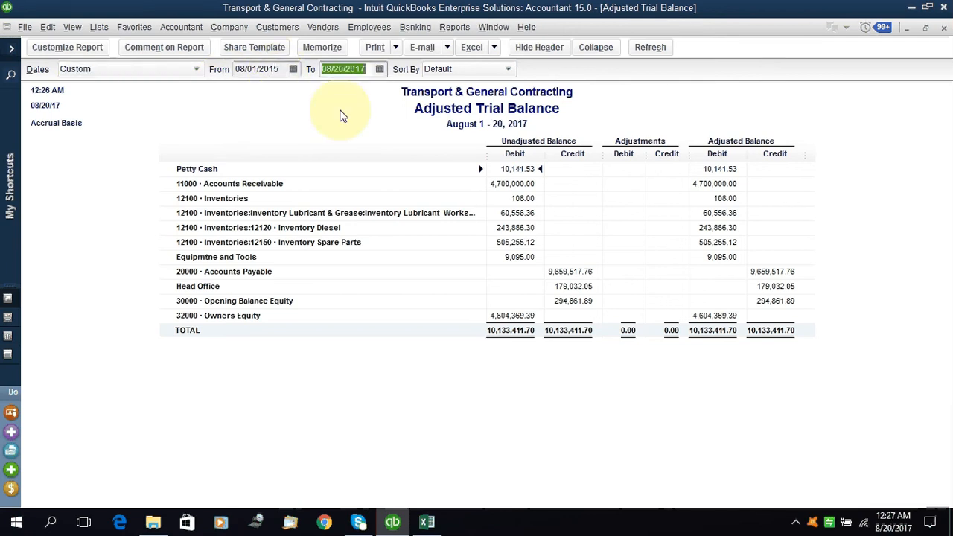
pyautogui.click(333, 386)
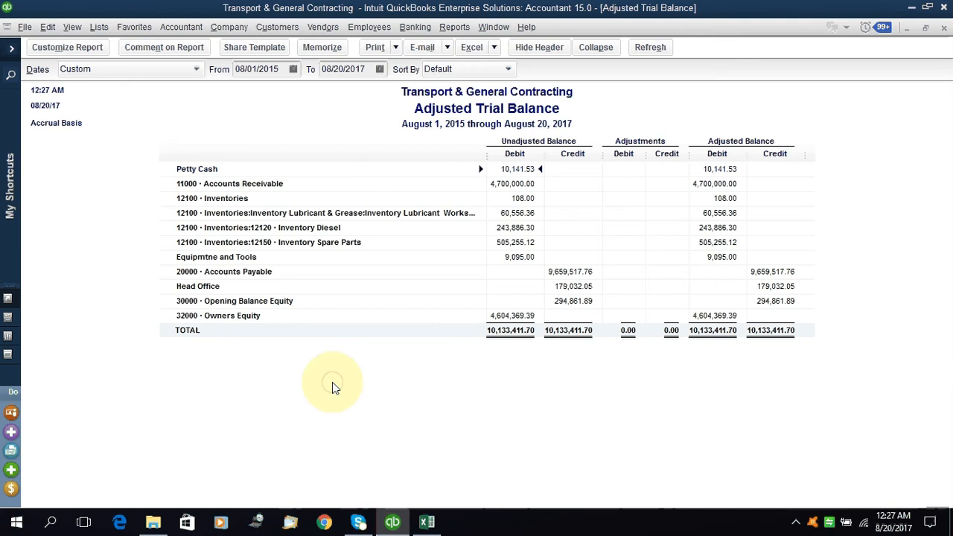
# Set the Adjusted Trial Balance's To date to 08/20/2015, look through the account balances and close the report
pyautogui.click(365, 71)
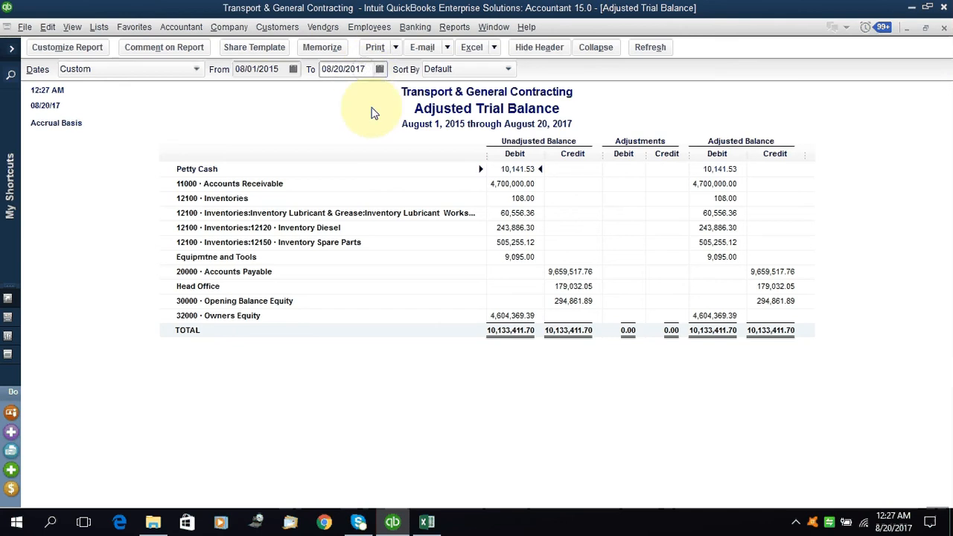
pyautogui.press('BackSpace')
pyautogui.write('5')
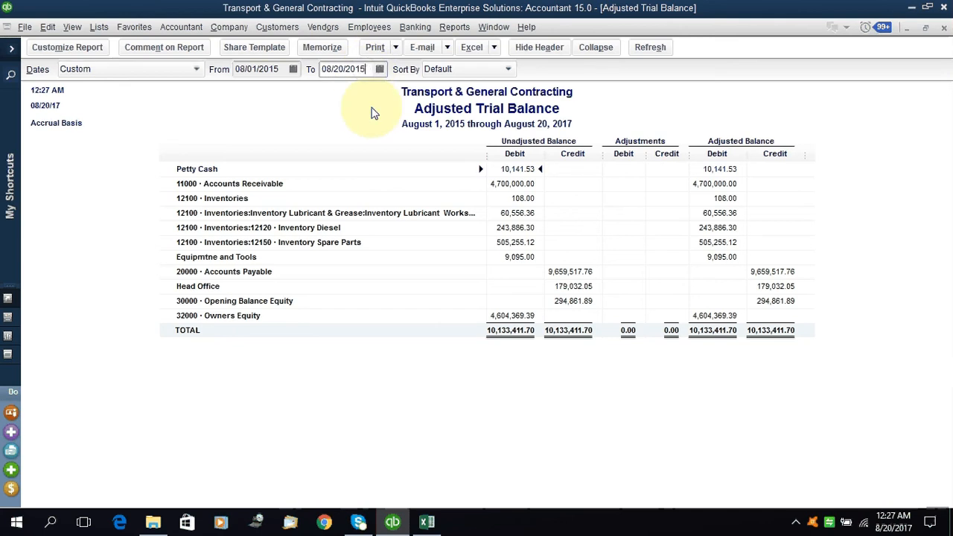
pyautogui.click(315, 392)
pyautogui.scroll(-6, 356, 374)
pyautogui.scroll(-20, 356, 375)
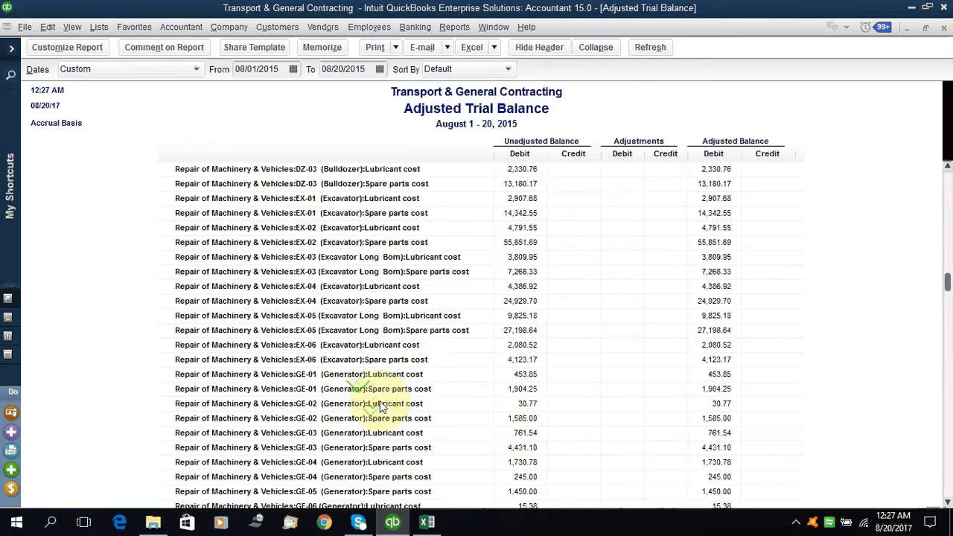
pyautogui.scroll(-20, 523, 337)
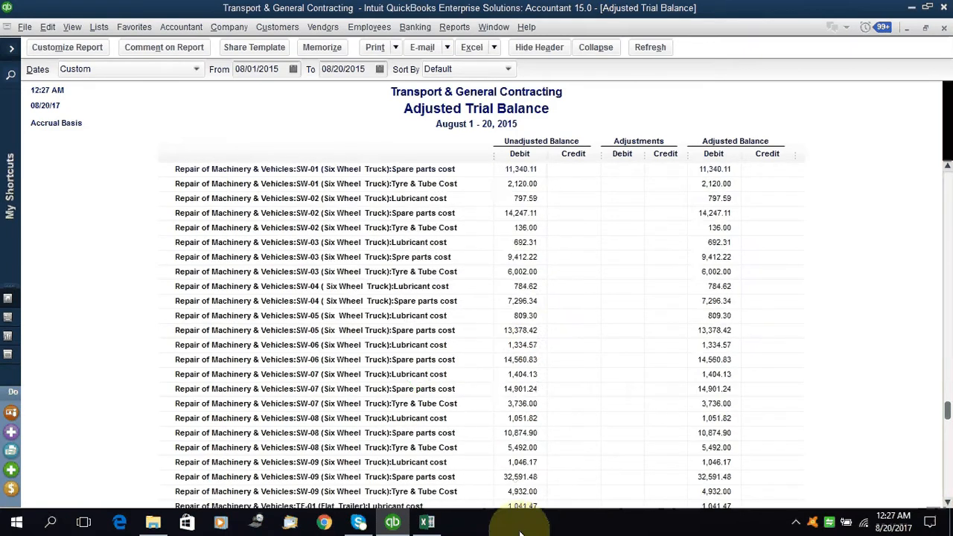
pyautogui.scroll(20, 596, 491)
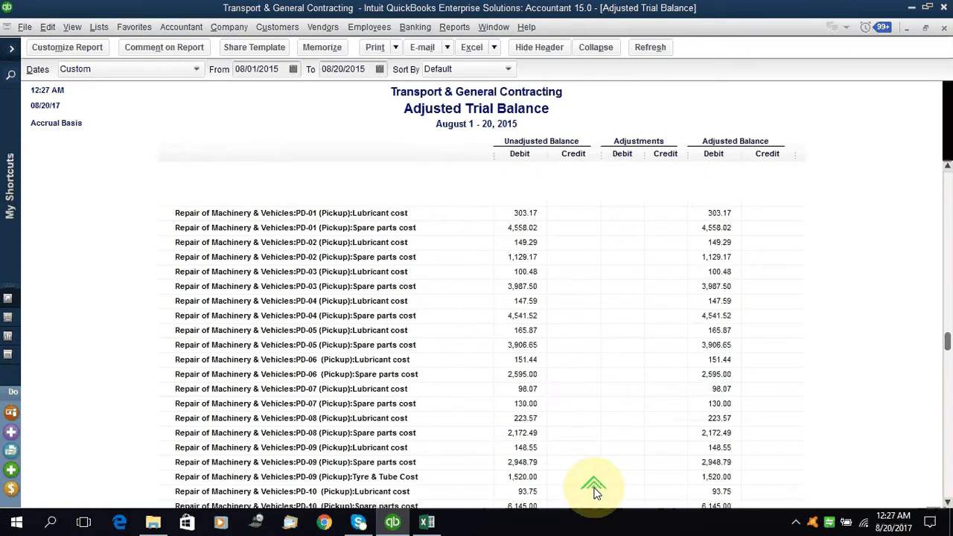
pyautogui.scroll(10, 596, 491)
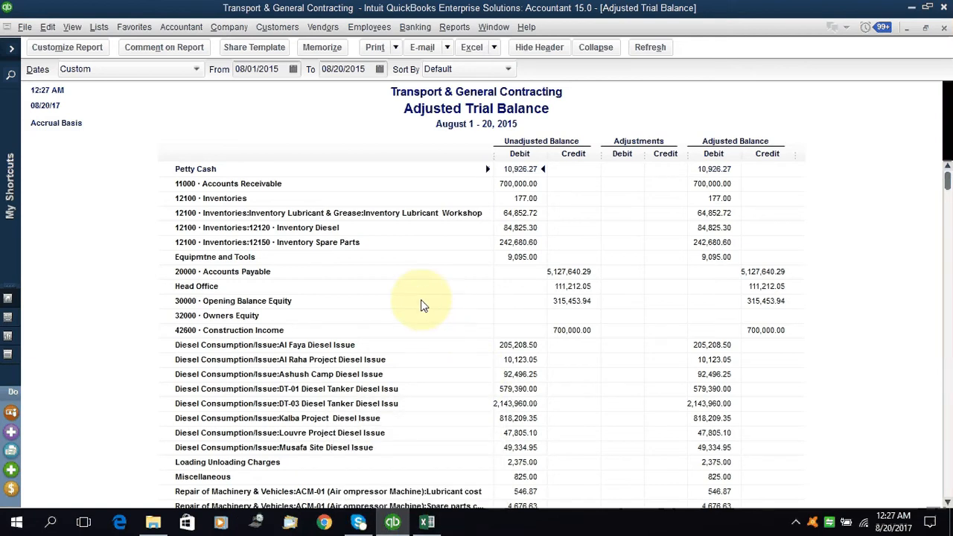
pyautogui.press('Escape')
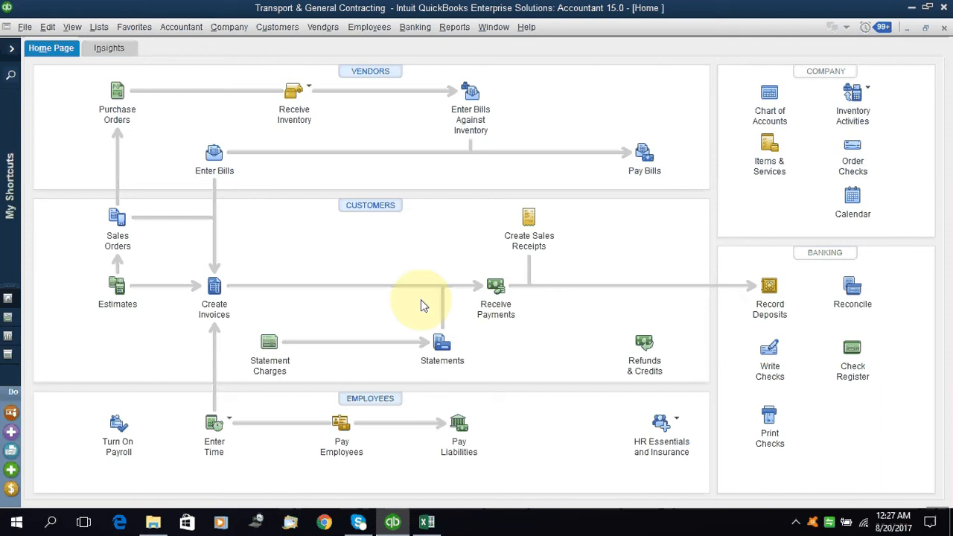
# Open the Customer Balance Detail report from Customers & Receivables and set its To date to 08/01/2017
pyautogui.click(451, 27)
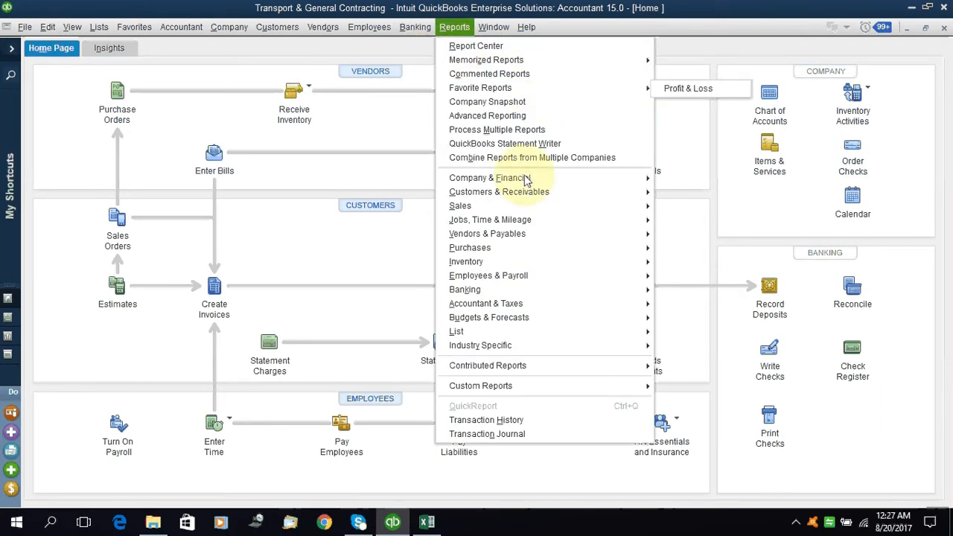
pyautogui.moveTo(525, 179)
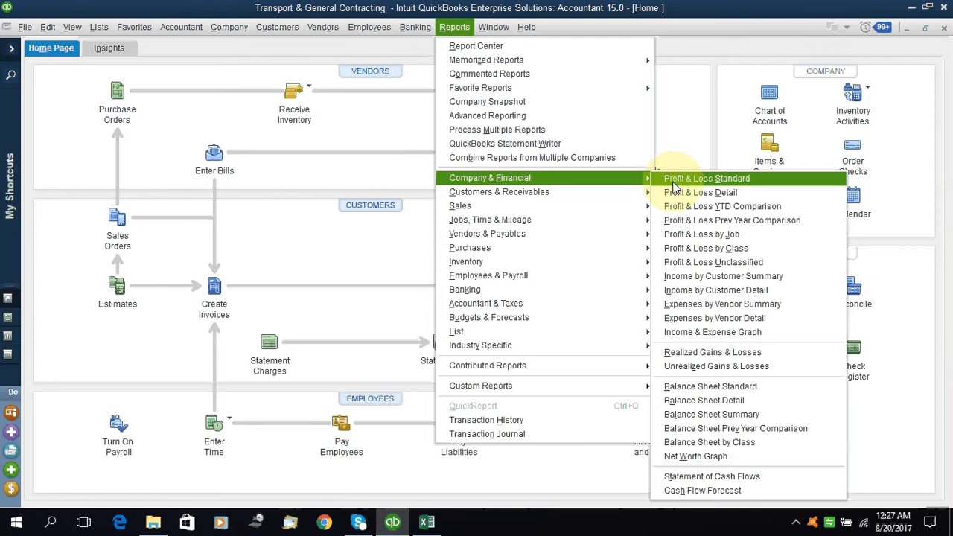
pyautogui.moveTo(552, 199)
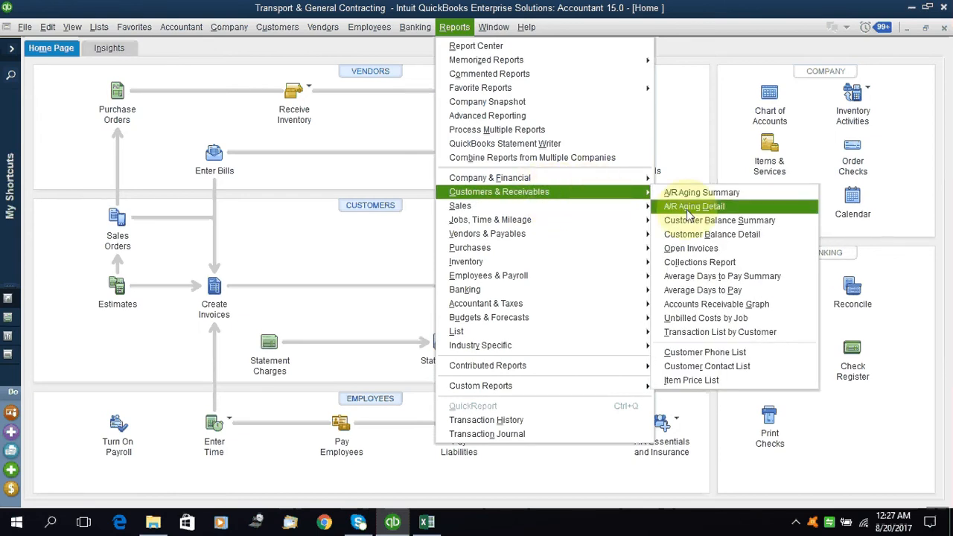
pyautogui.click(728, 238)
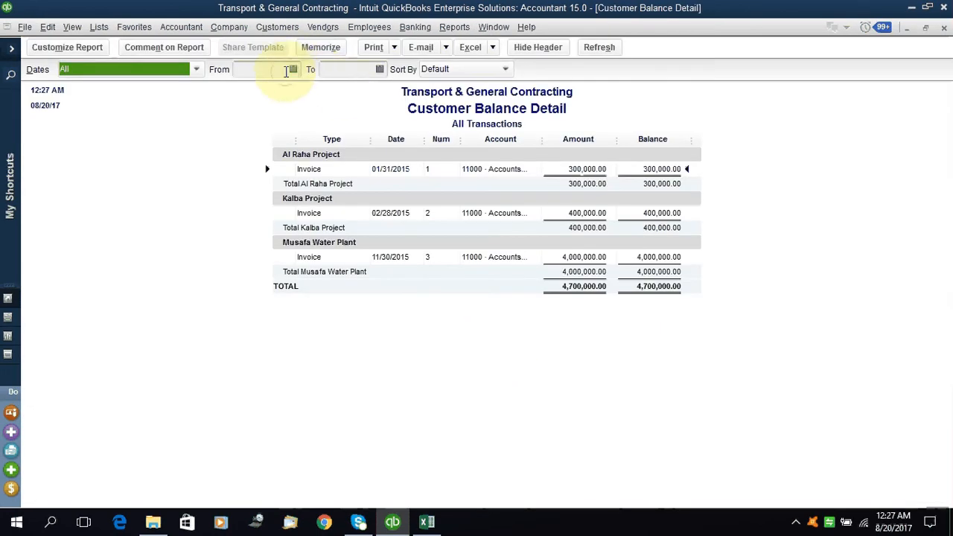
pyautogui.click(292, 72)
pyautogui.click(296, 70)
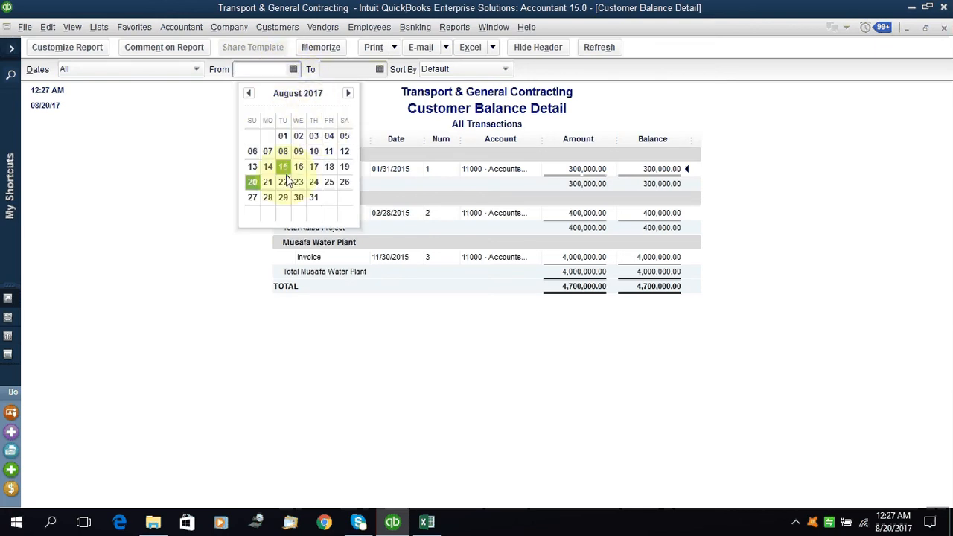
pyautogui.click(283, 141)
pyautogui.click(283, 142)
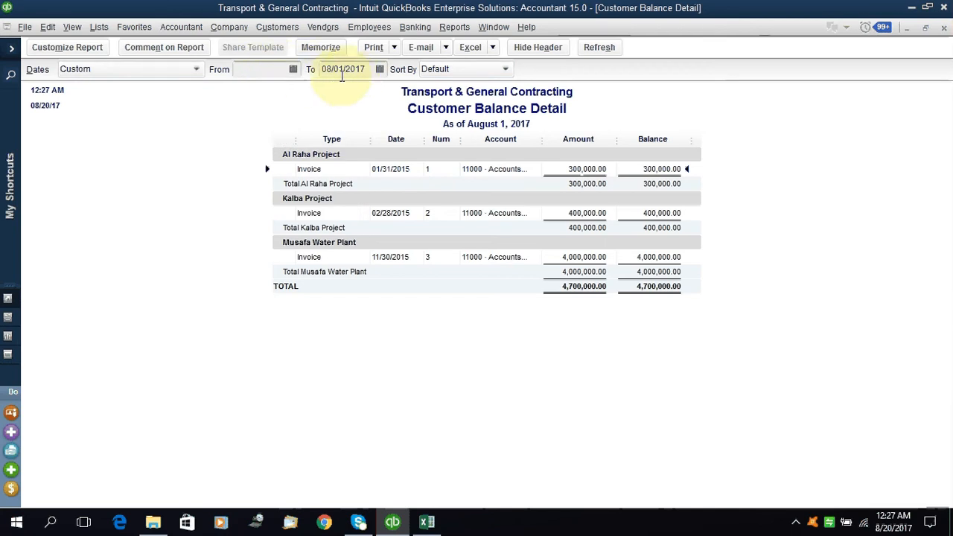
# Set the Customer Balance Detail report's From date to 08/01/2015 and update the report
pyautogui.click(294, 69)
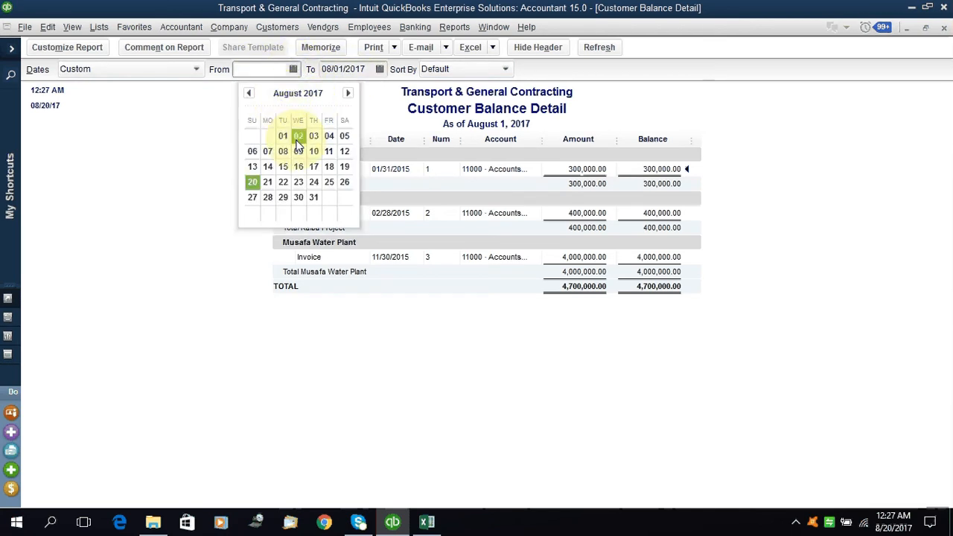
pyautogui.click(283, 136)
pyautogui.click(278, 69)
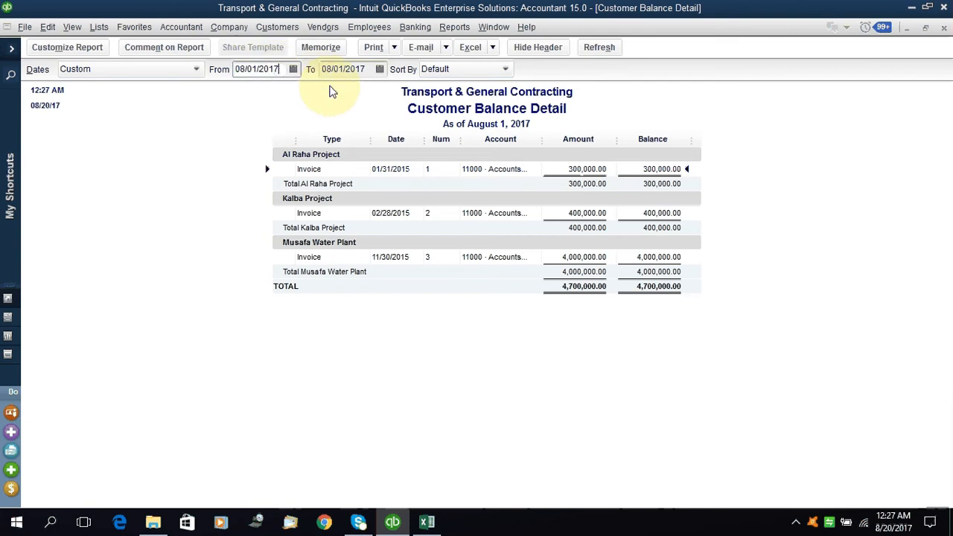
pyautogui.press('BackSpace')
pyautogui.write('5')
pyautogui.click(434, 347)
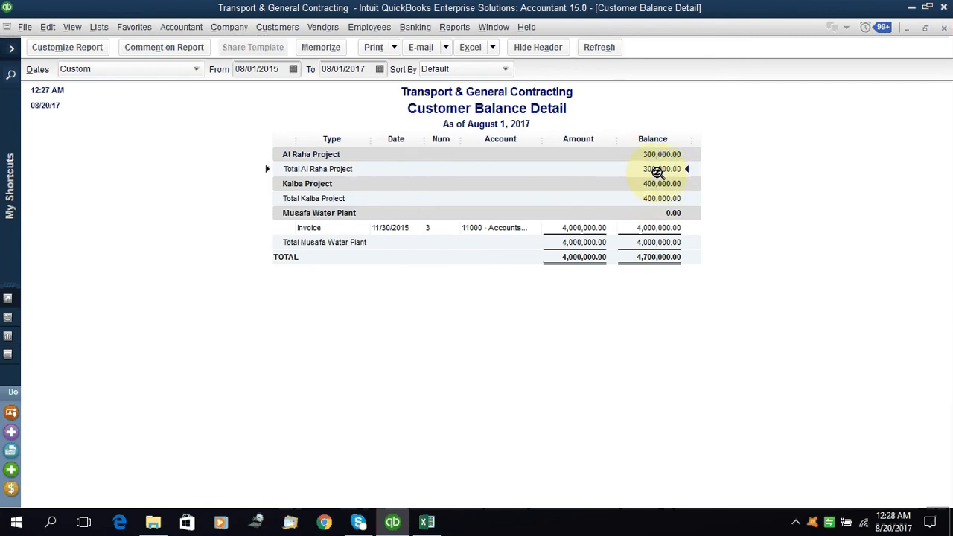
# Set the Customer Balance Detail report's To date to 08/01/2015 and its From date to 01/01/2015, updating the report
pyautogui.click(372, 68)
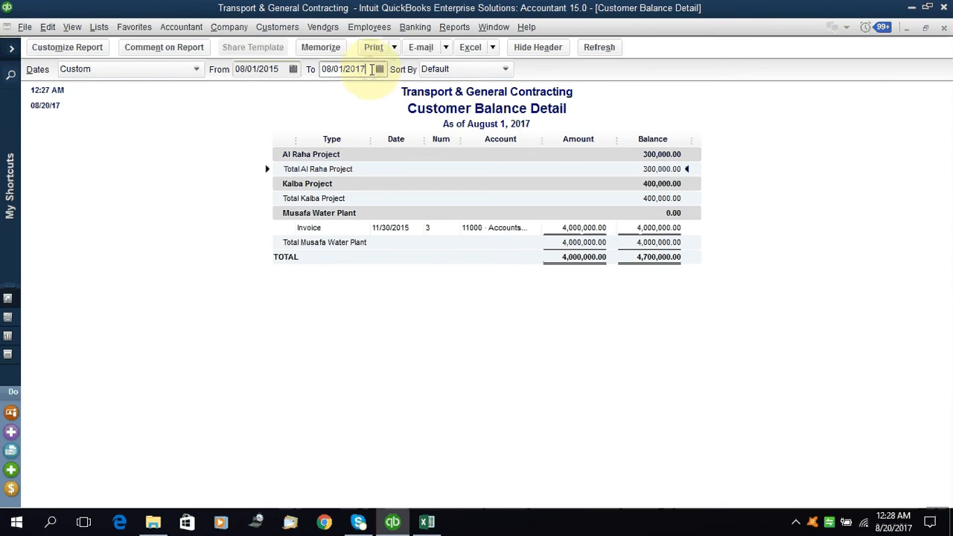
pyautogui.press('BackSpace')
pyautogui.write('5')
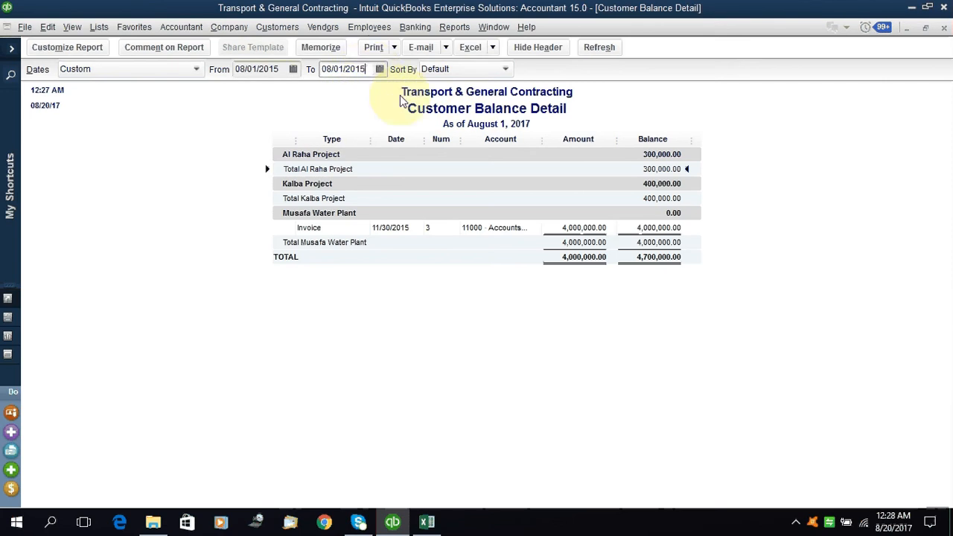
pyautogui.click(448, 426)
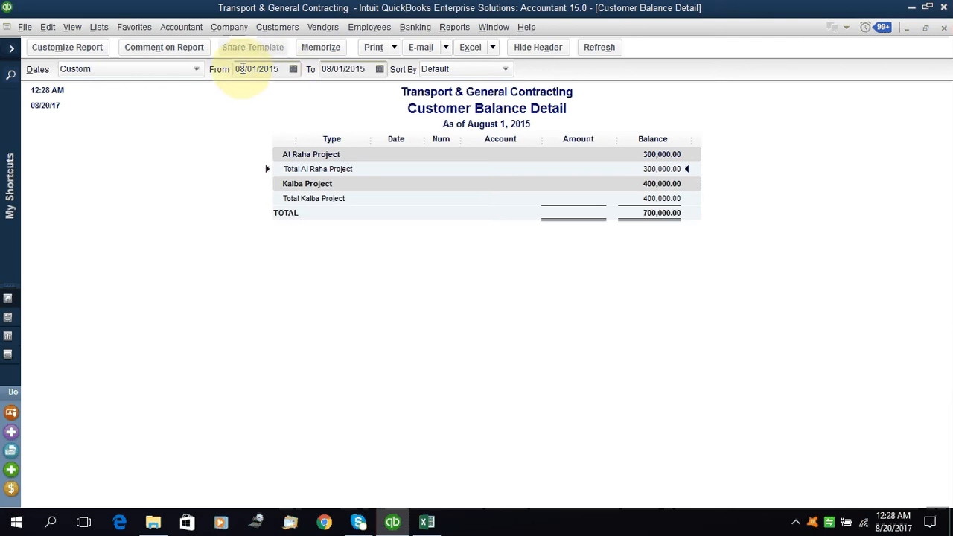
pyautogui.click(242, 68)
pyautogui.write('1')
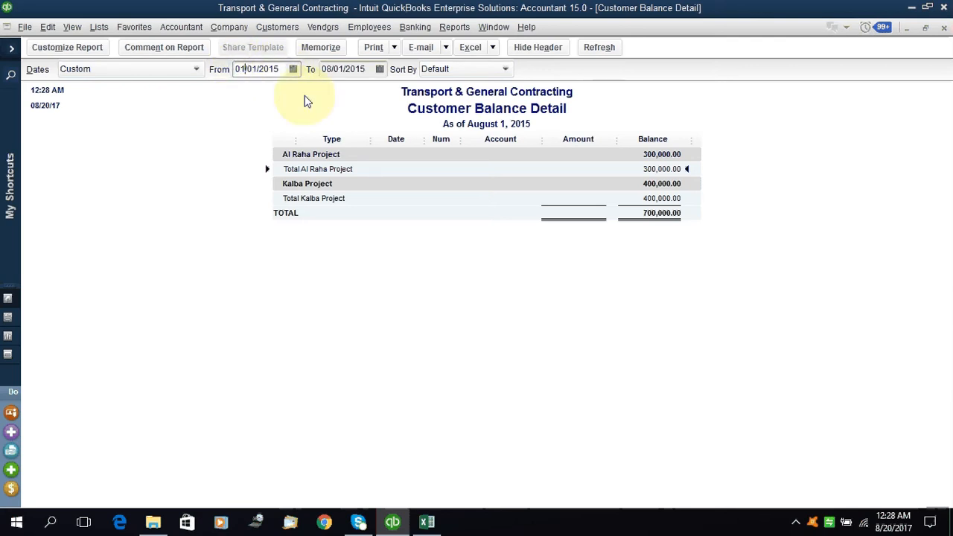
pyautogui.click(345, 305)
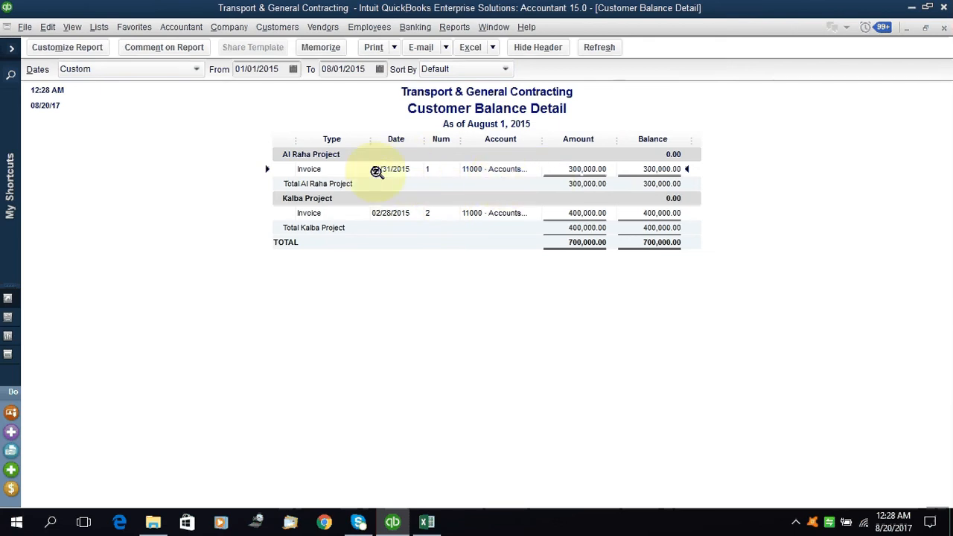
# Set the Customer Balance Detail report's To date to 12/31/2015, review the invoices and close the report
pyautogui.click(380, 68)
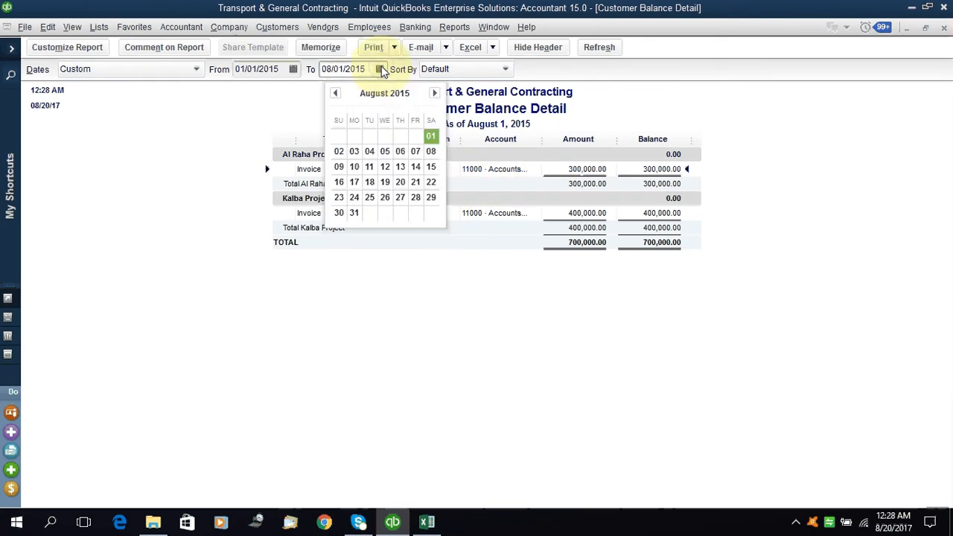
pyautogui.click(434, 94)
pyautogui.click(434, 94)
pyautogui.click(434, 94)
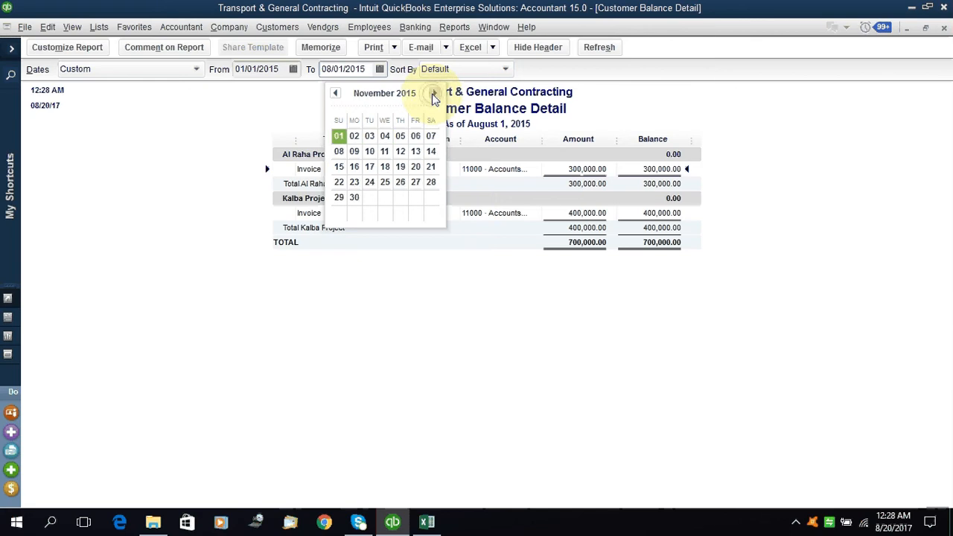
pyautogui.click(434, 93)
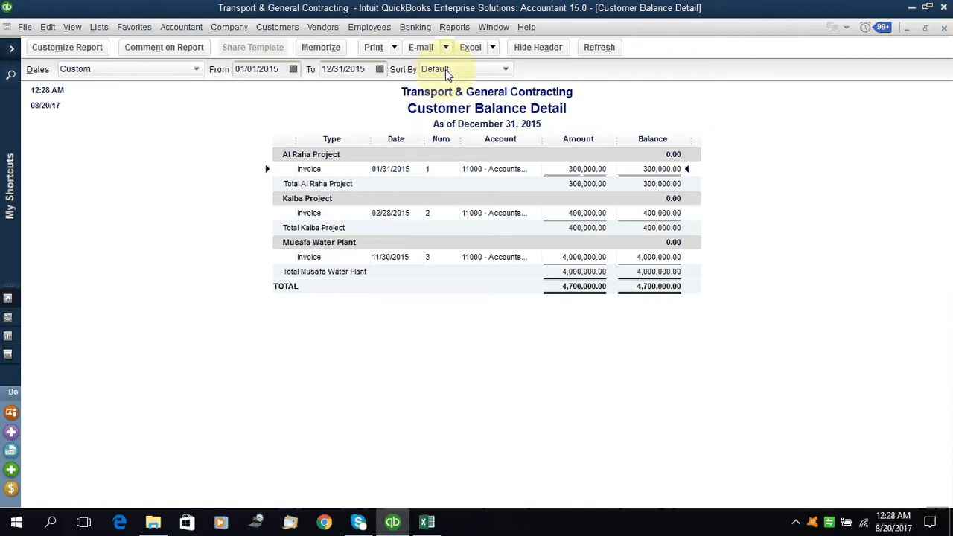
pyautogui.press('Escape')
# Open the Vendor Balance Detail report from the Vendors & Payables group
pyautogui.click(454, 26)
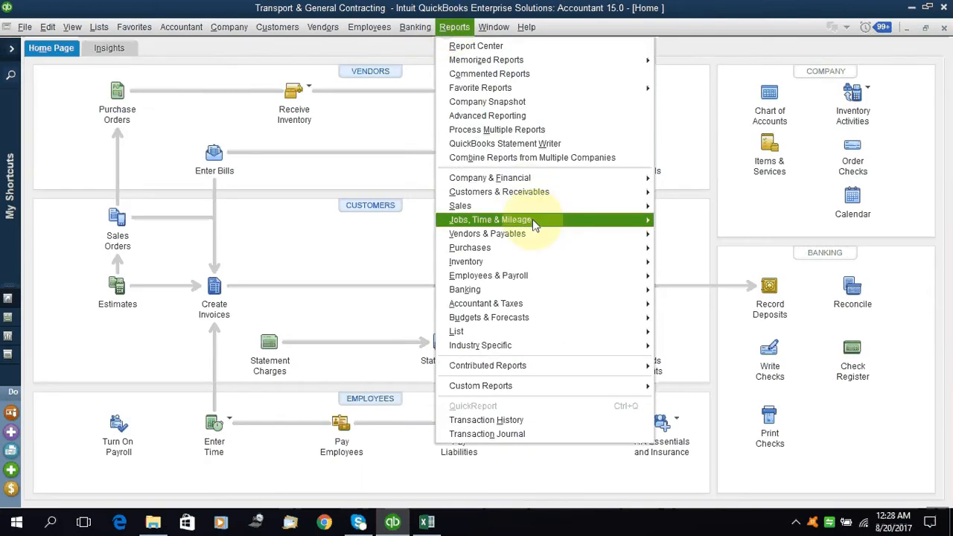
pyautogui.moveTo(535, 204)
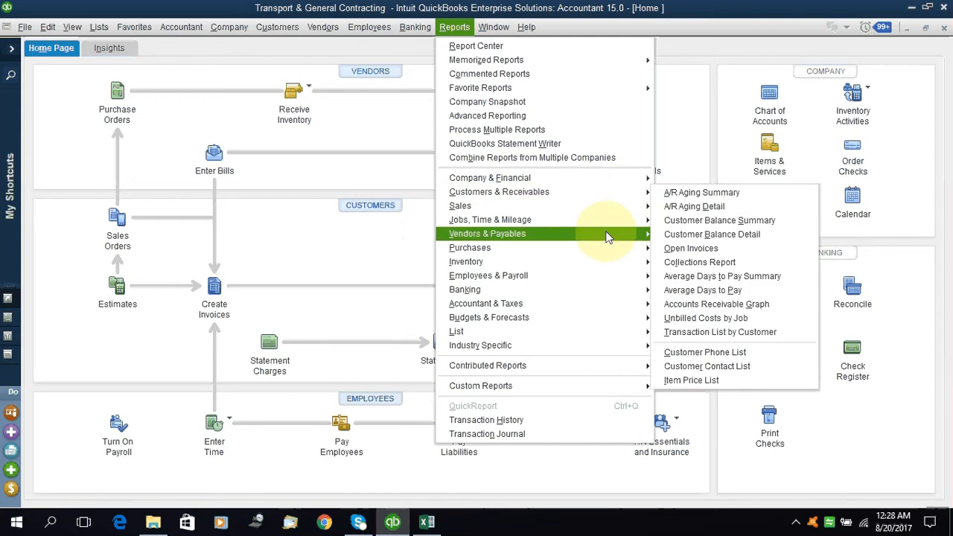
pyautogui.moveTo(607, 214)
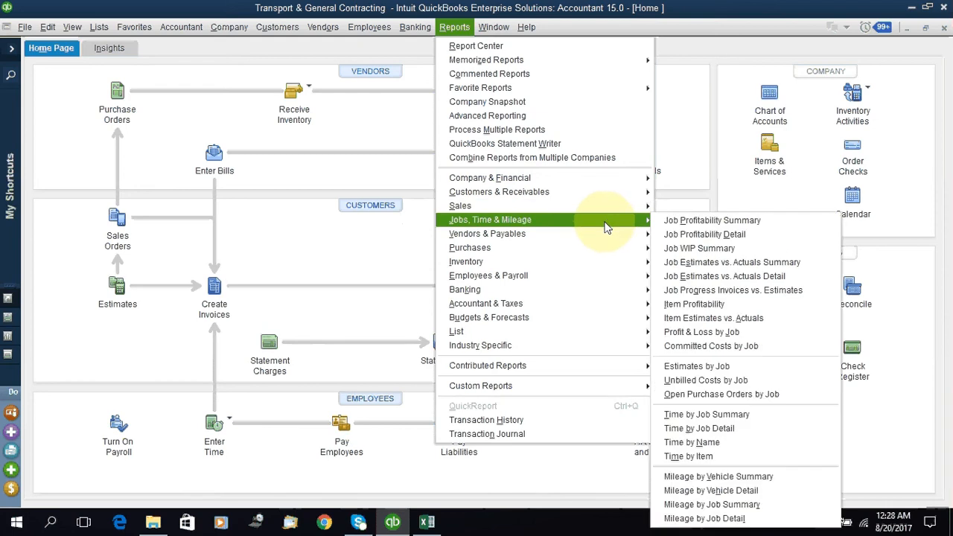
pyautogui.moveTo(618, 233)
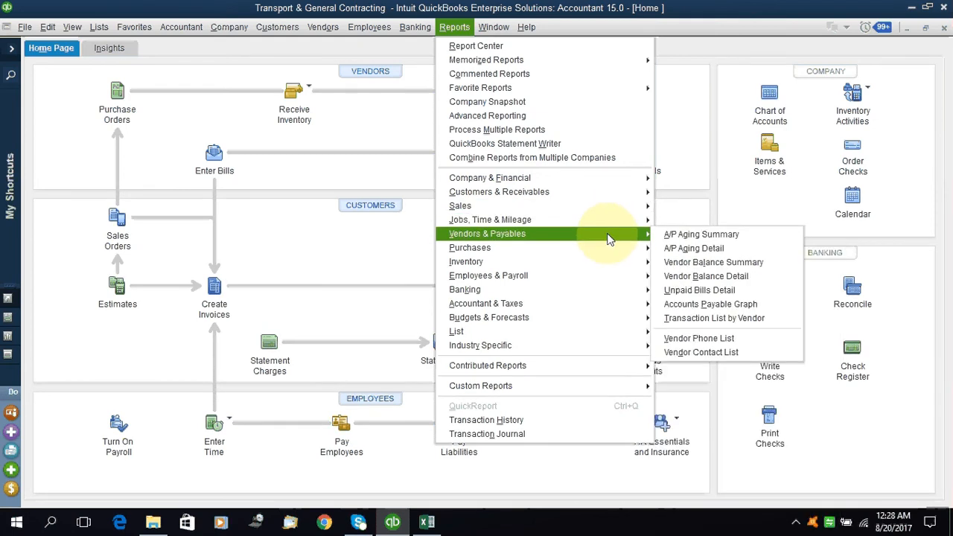
pyautogui.click(711, 278)
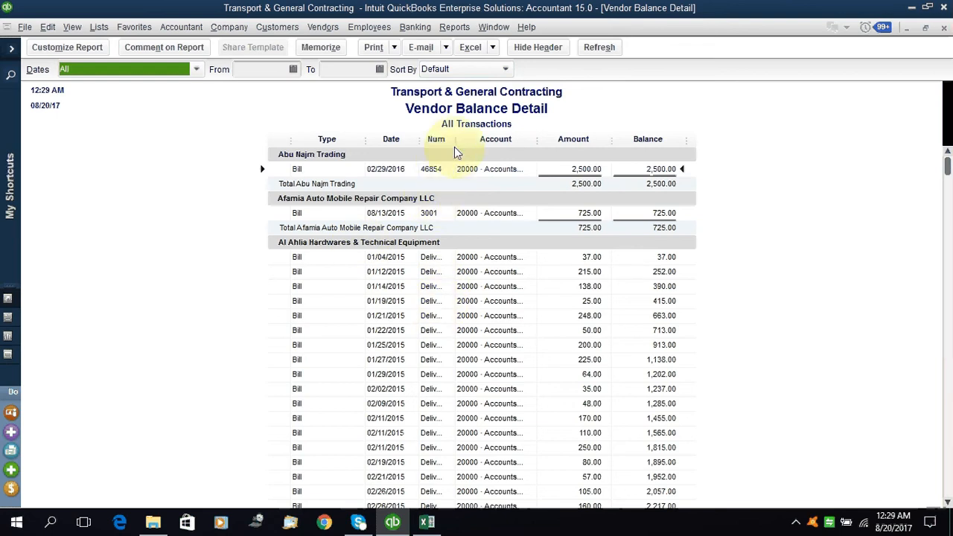
# Widen the Num column to show the full delivery numbers and look through the vendors' bills
pyautogui.moveTo(456, 144); pyautogui.dragTo(486, 145)
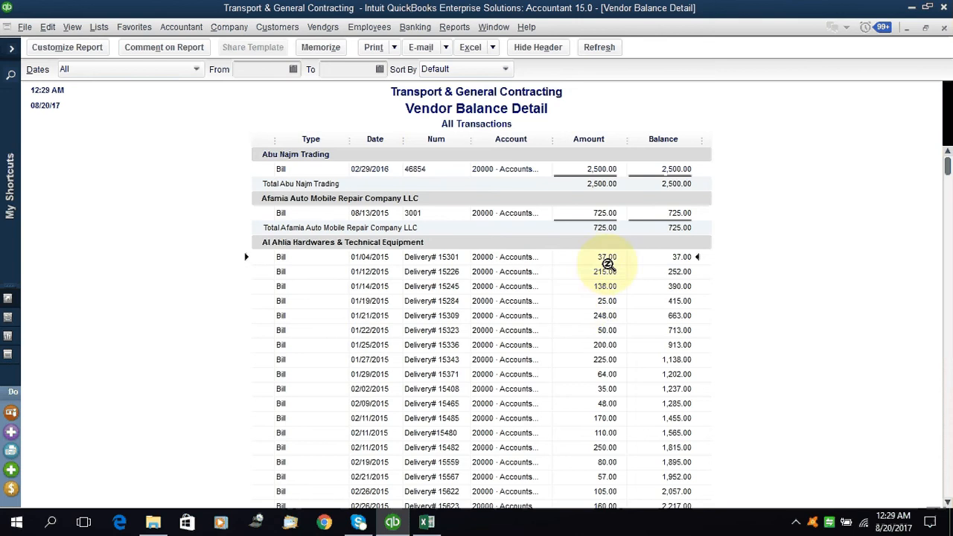
pyautogui.scroll(-20, 674, 273)
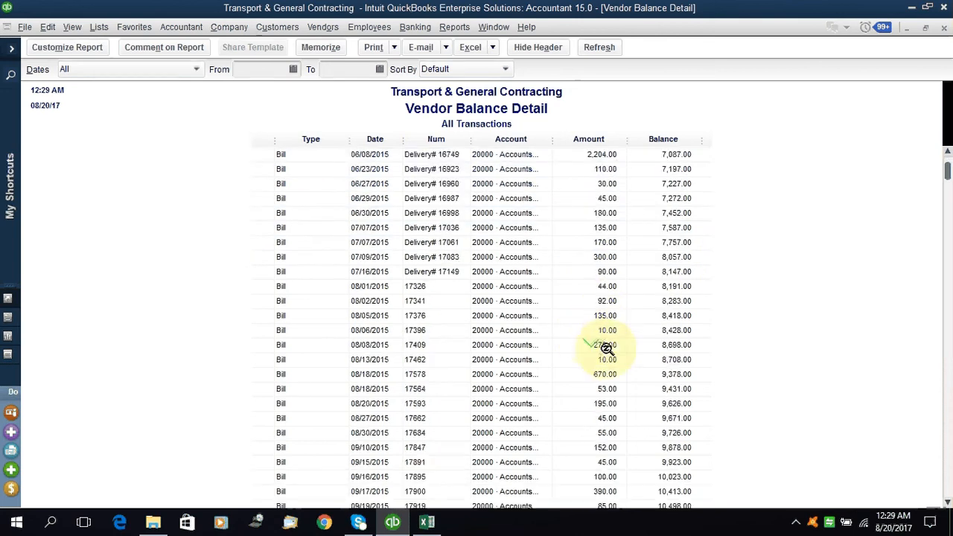
pyautogui.scroll(-20, 609, 332)
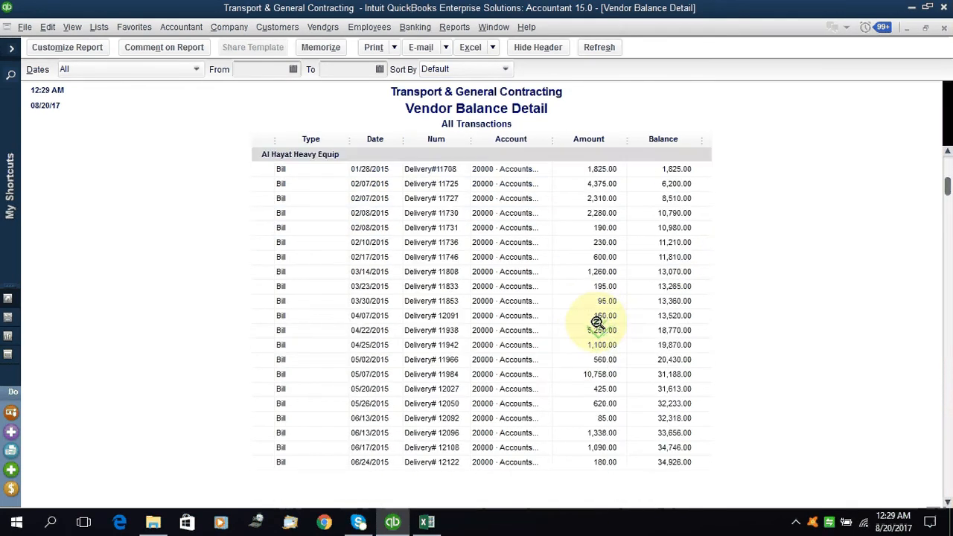
pyautogui.scroll(-15, 602, 318)
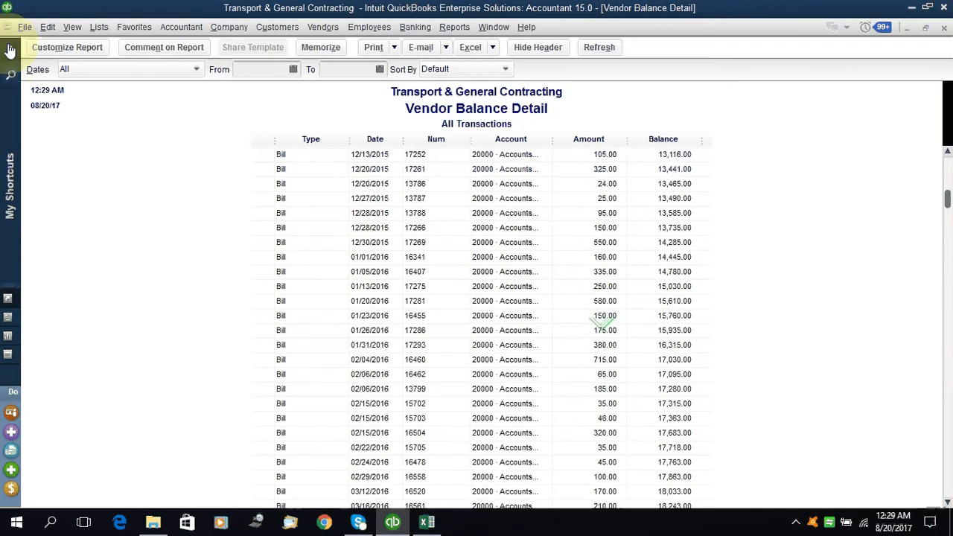
# Add the Credit and Debit columns to the Vendor Balance Detail report and look through their amounts
pyautogui.click(53, 47)
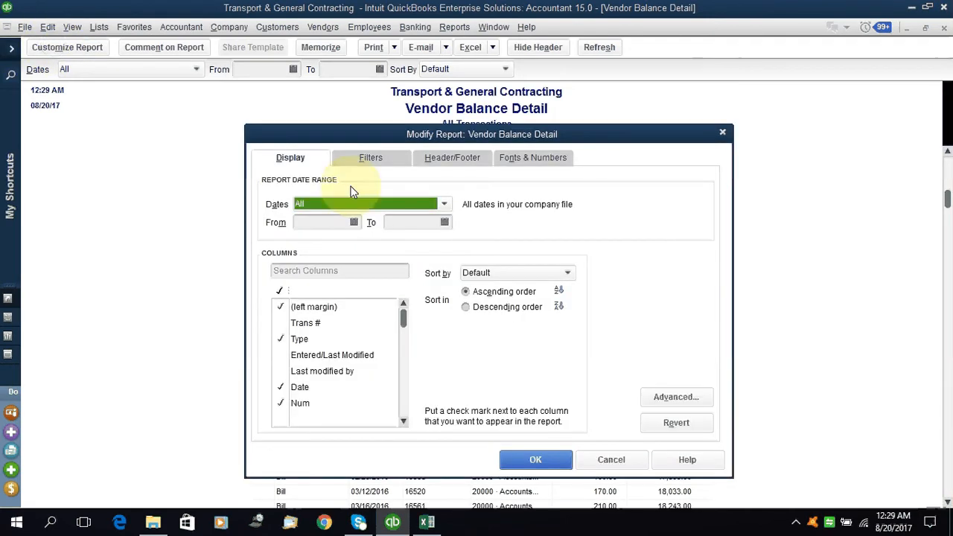
pyautogui.scroll(-10, 312, 395)
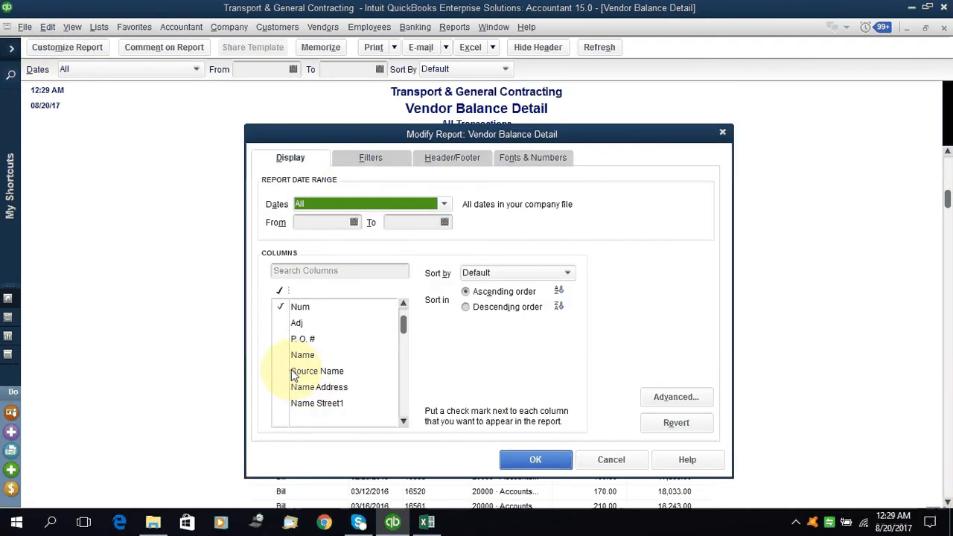
pyautogui.scroll(-5, 318, 393)
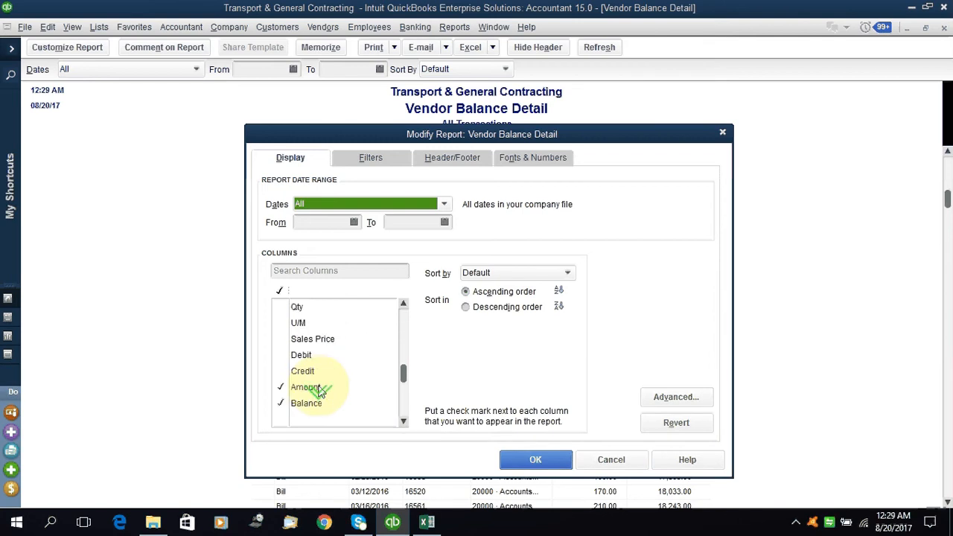
pyautogui.click(307, 371)
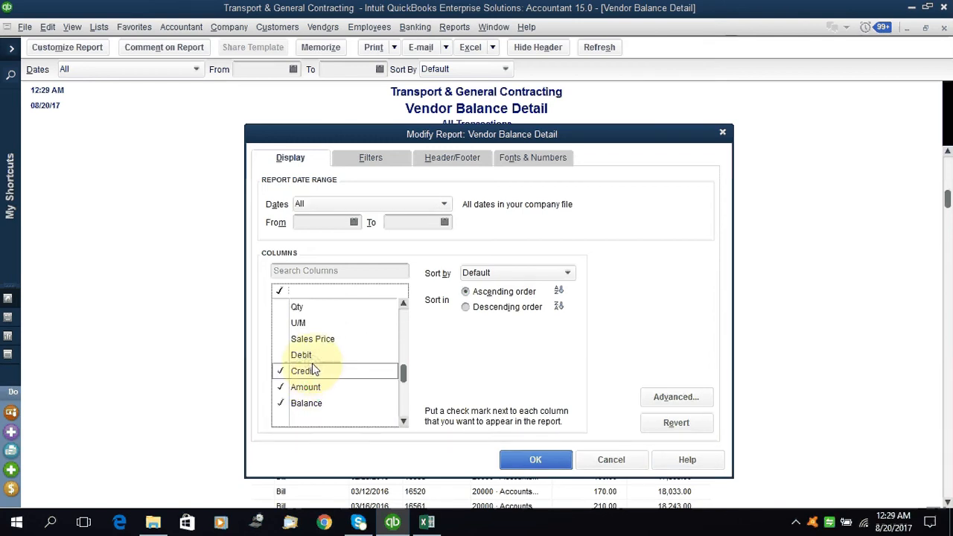
pyautogui.click(301, 356)
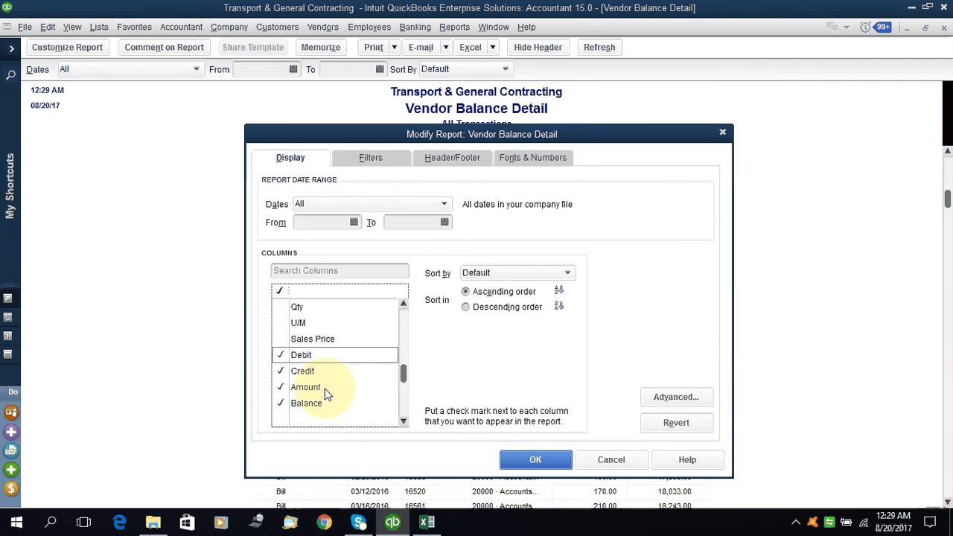
pyautogui.click(511, 462)
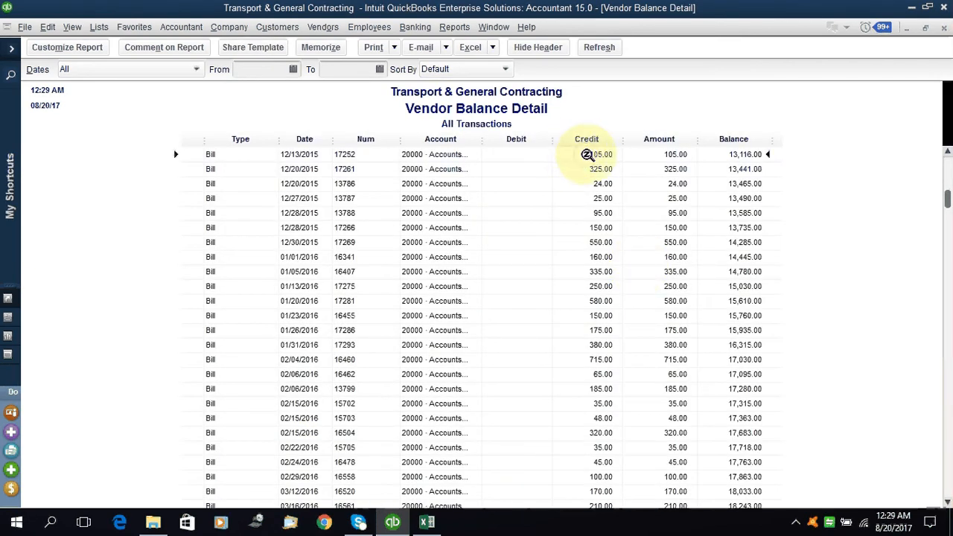
pyautogui.scroll(-5, 516, 254)
pyautogui.scroll(-1, 517, 254)
pyautogui.scroll(15, 516, 254)
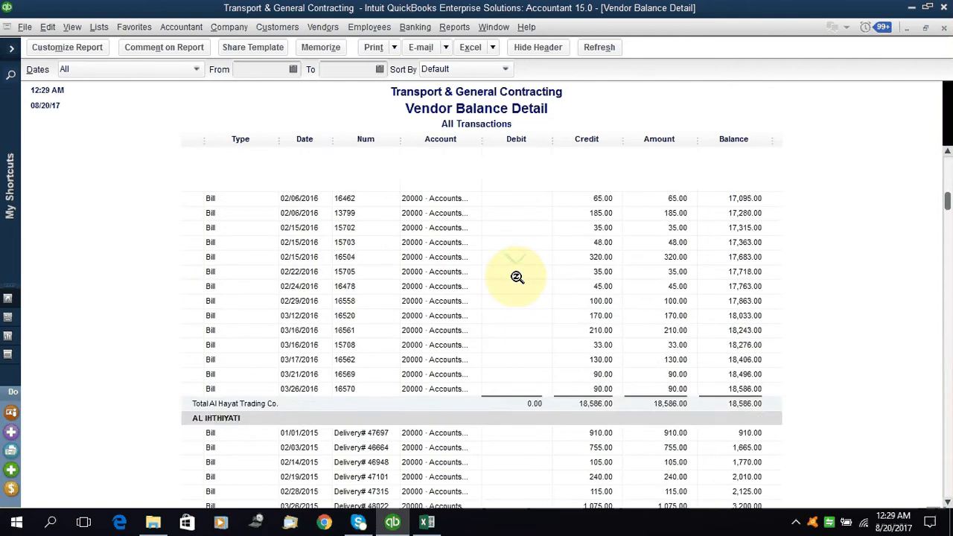
pyautogui.scroll(15, 516, 254)
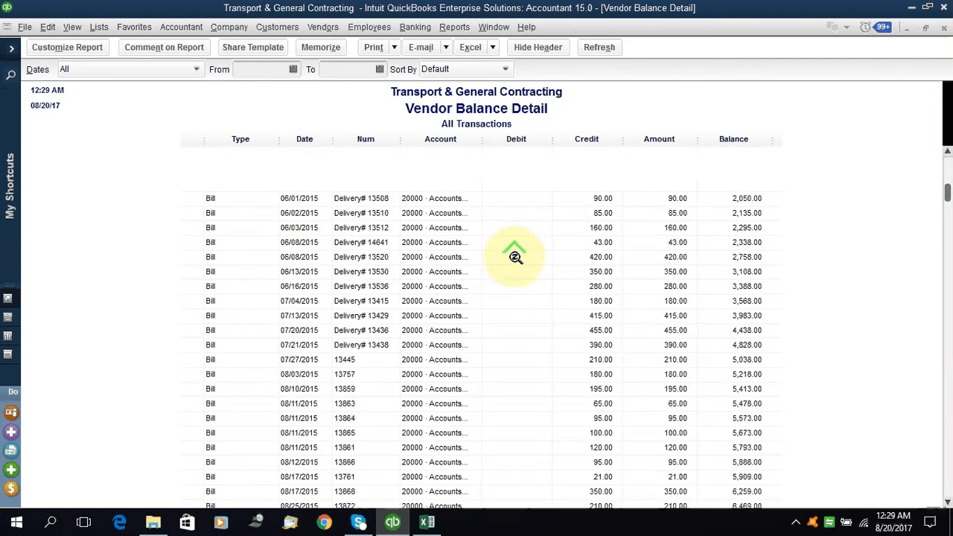
pyautogui.scroll(8, 514, 263)
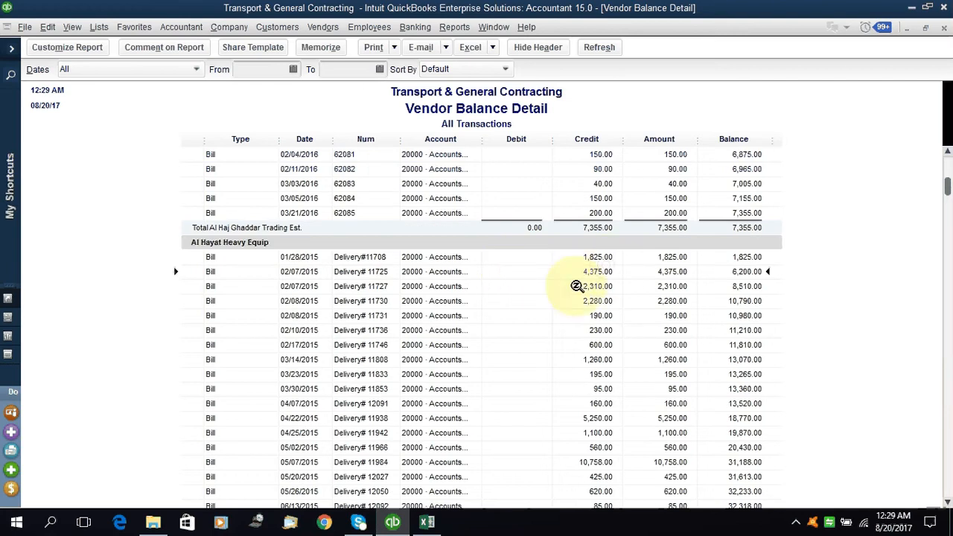
# Open the filter settings of the Vendor Balance Detail report and look through the list of available filters
pyautogui.click(67, 47)
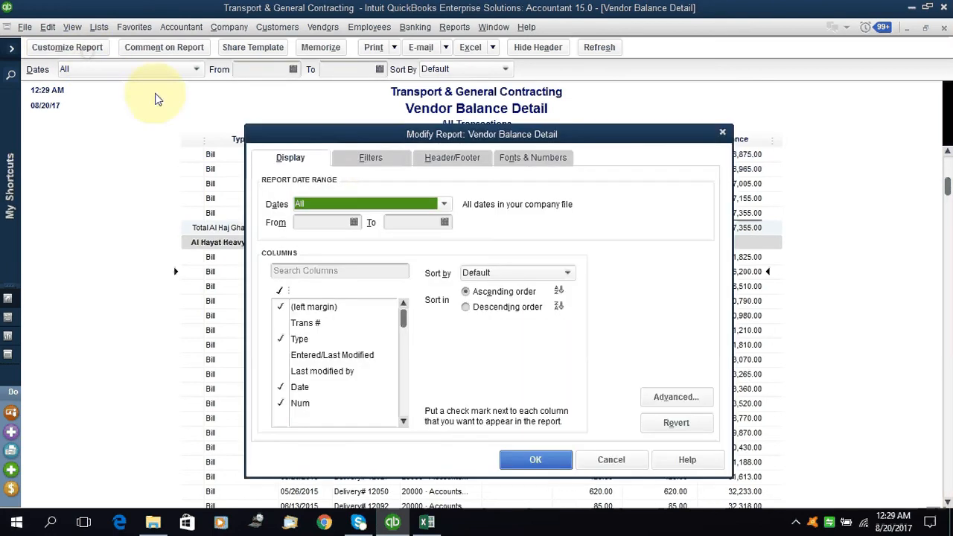
pyautogui.click(371, 157)
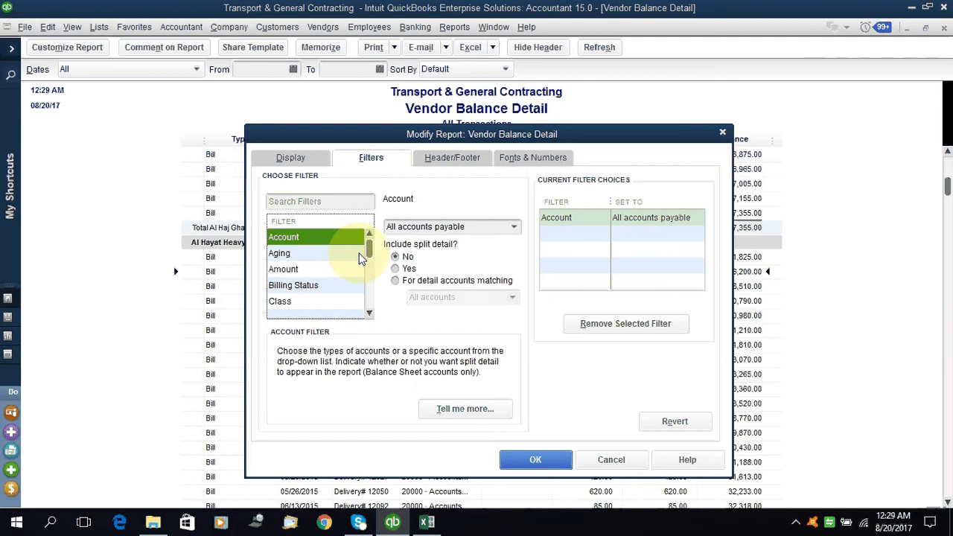
pyautogui.click(320, 300)
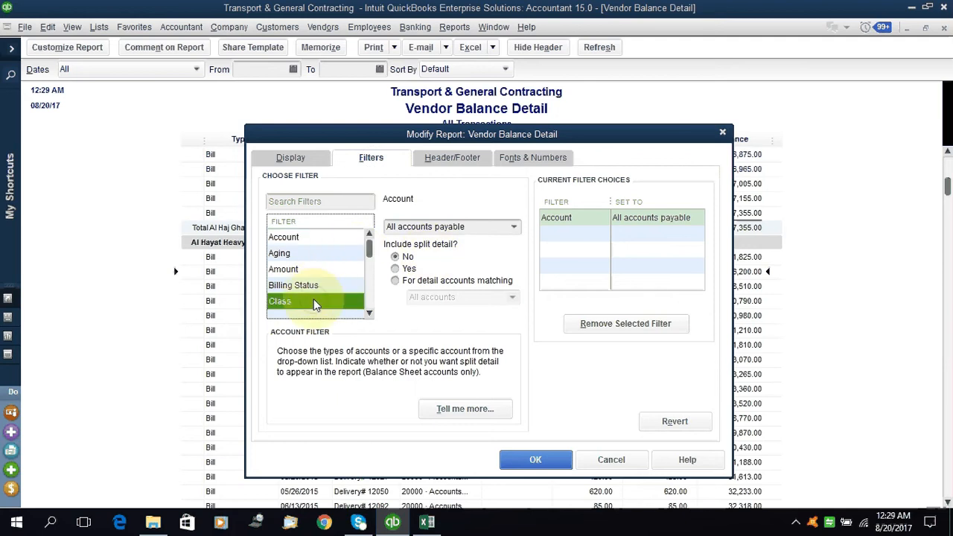
pyautogui.scroll(-1, 320, 305)
pyautogui.scroll(-3, 319, 305)
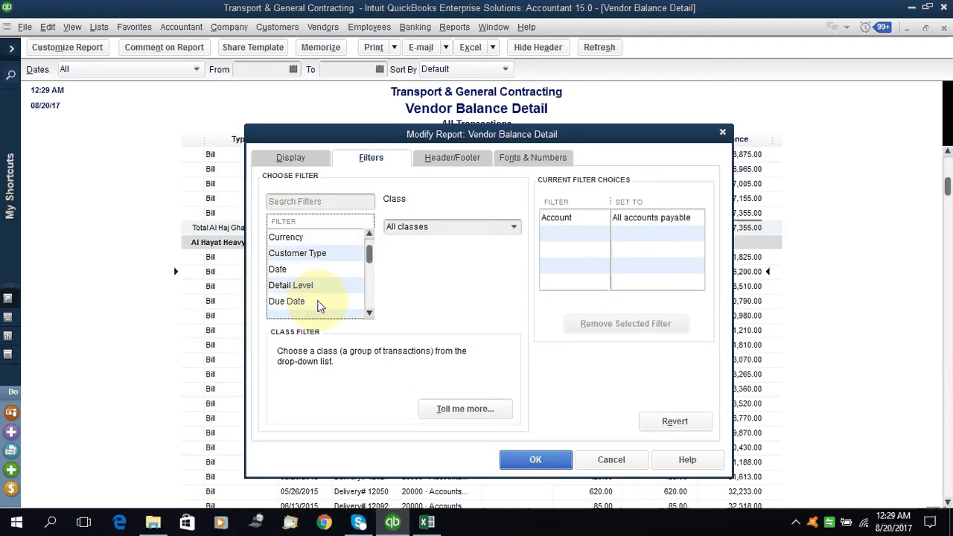
pyautogui.scroll(-1, 320, 306)
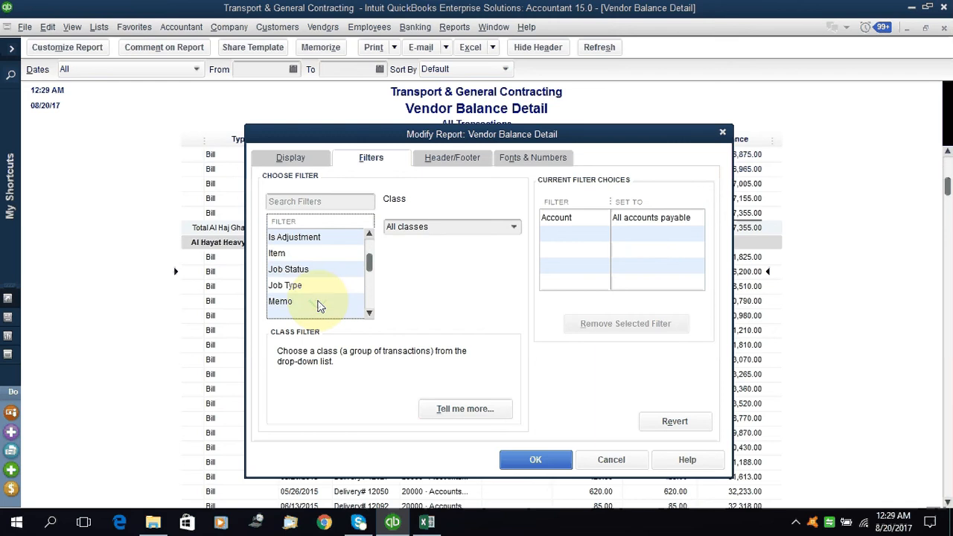
pyautogui.scroll(-2, 319, 305)
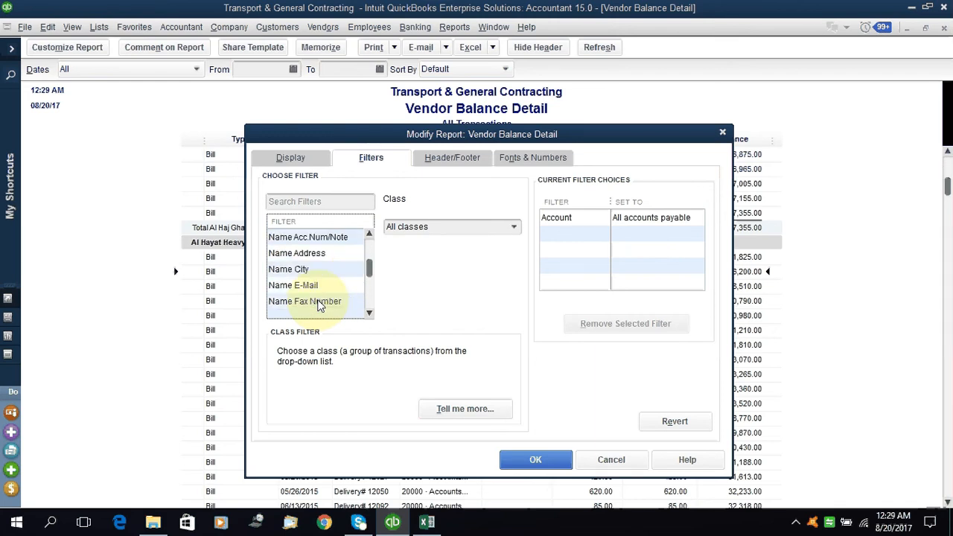
pyautogui.scroll(-2, 319, 305)
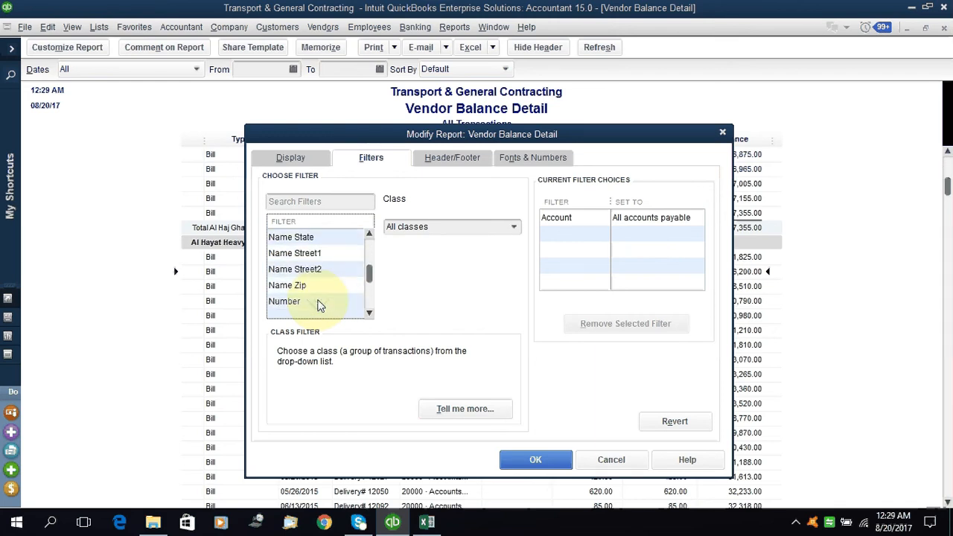
pyautogui.click(312, 269)
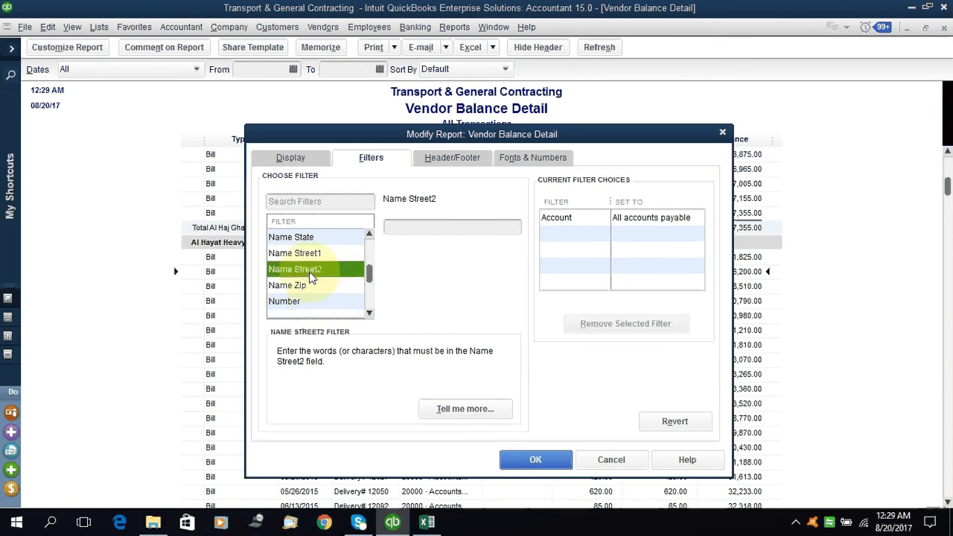
pyautogui.scroll(5, 312, 277)
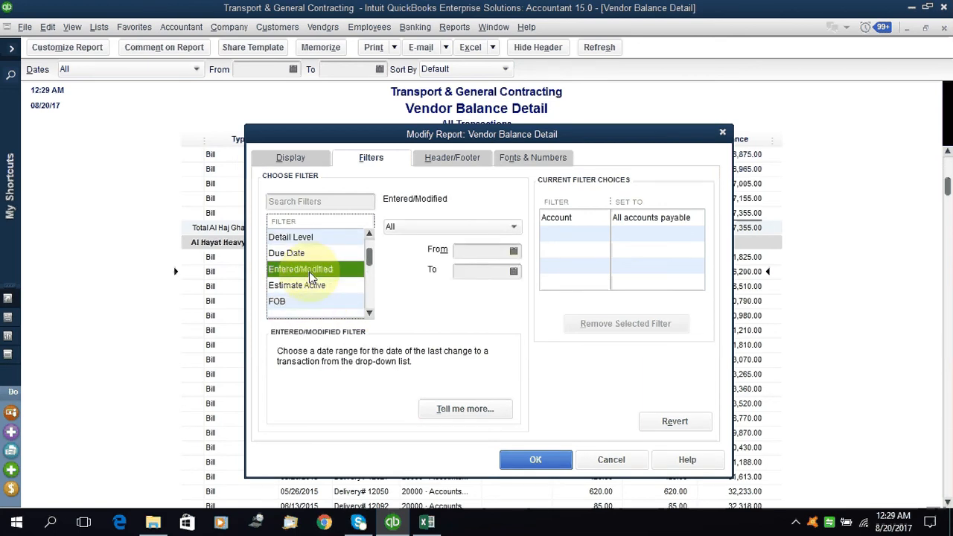
# Find the Name filter by searching for "name" and limit the report to the vendor Al Mazra Turner & Welding
pyautogui.click(339, 202)
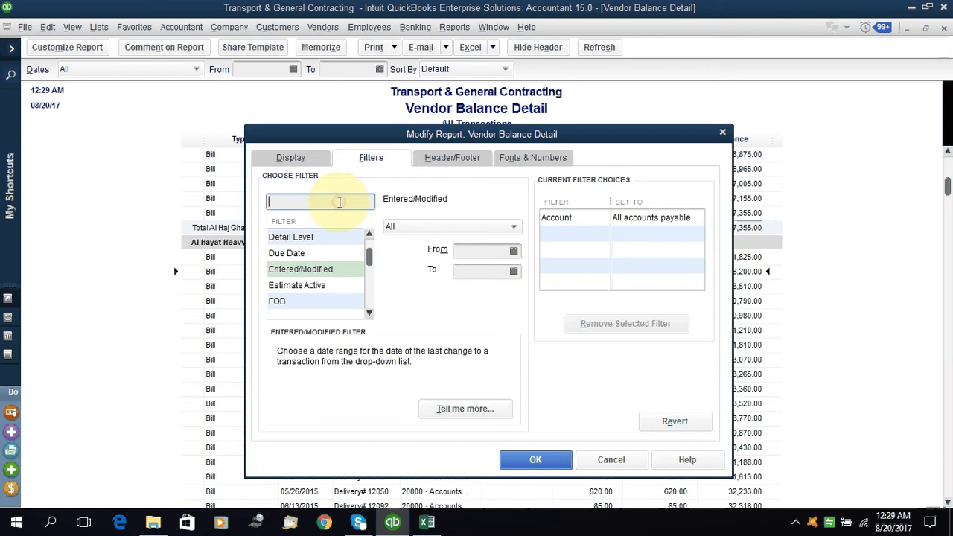
pyautogui.write('name')
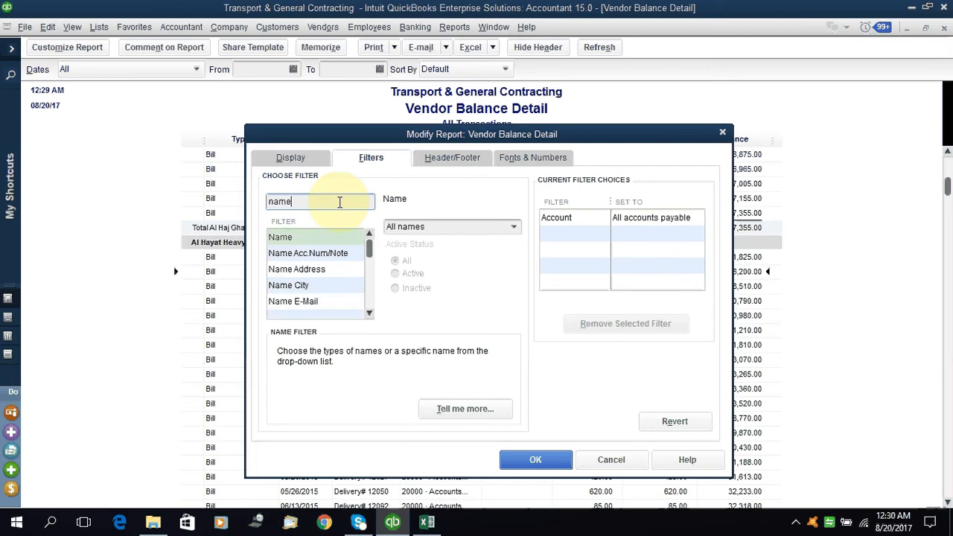
pyautogui.click(320, 237)
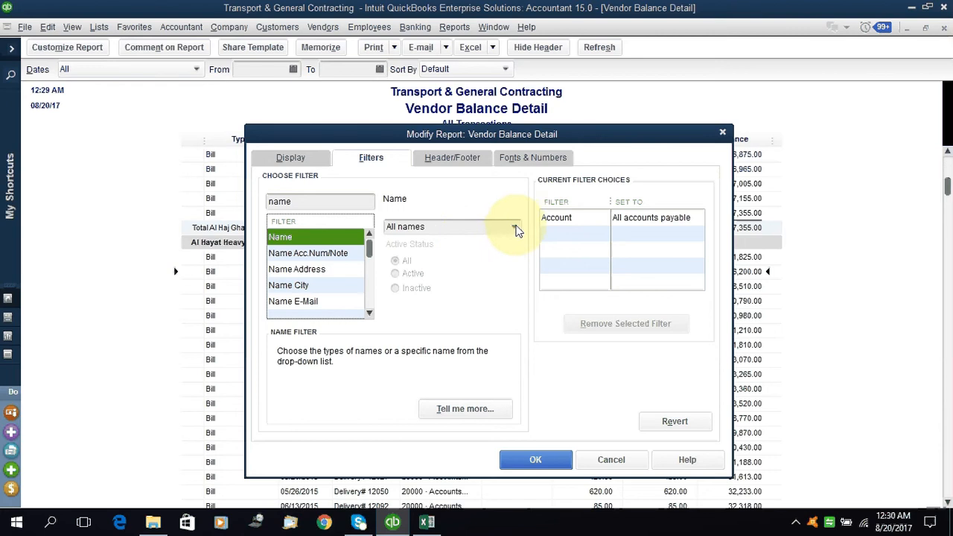
pyautogui.click(514, 228)
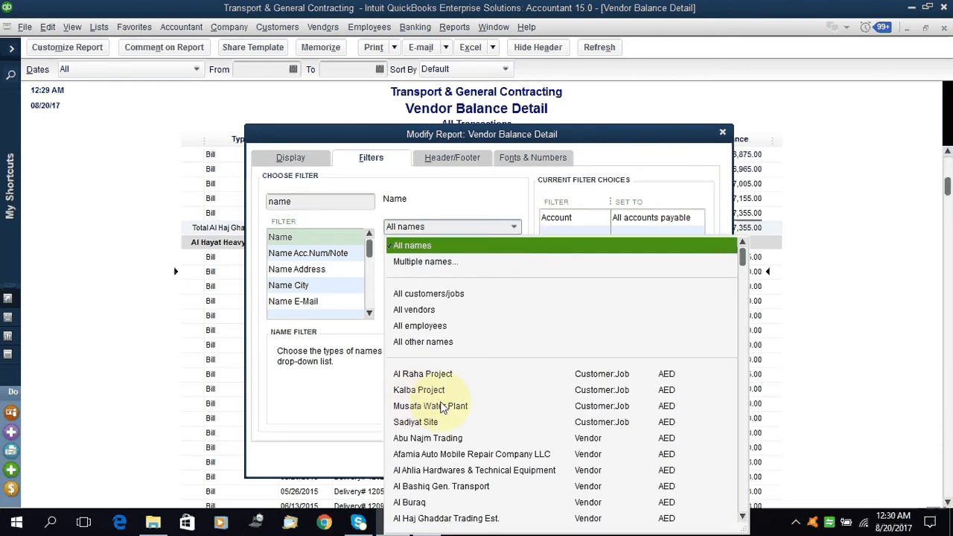
pyautogui.scroll(-8, 425, 417)
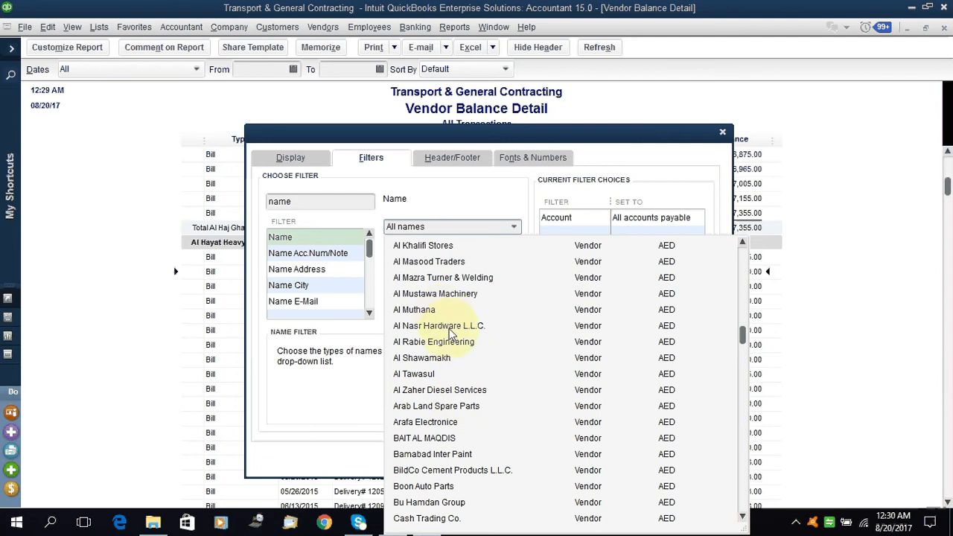
pyautogui.click(442, 277)
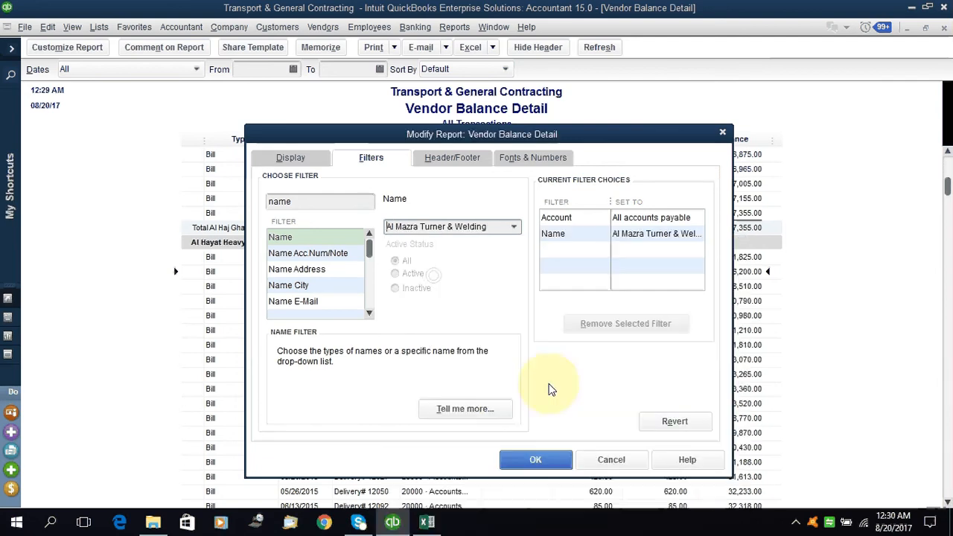
pyautogui.click(534, 456)
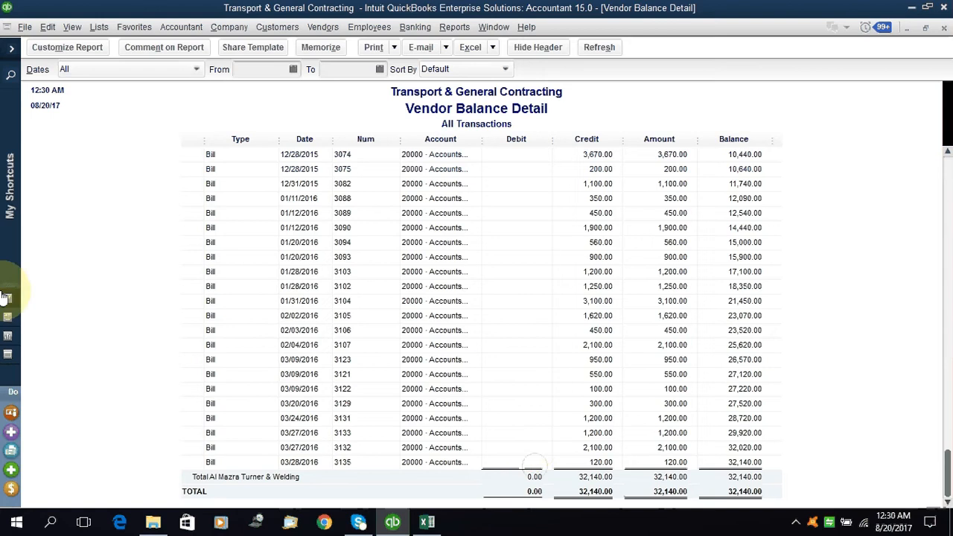
# Look through the filtered vendor's bills from the first entry to the totals
pyautogui.scroll(3, 262, 377)
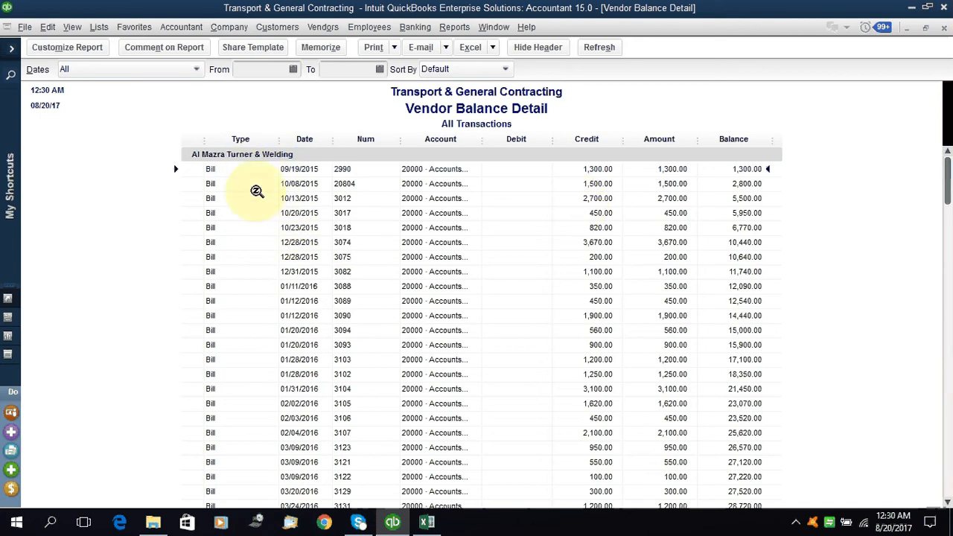
pyautogui.scroll(-3, 527, 278)
pyautogui.scroll(-2, 527, 278)
pyautogui.scroll(3, 544, 302)
pyautogui.scroll(-3, 544, 302)
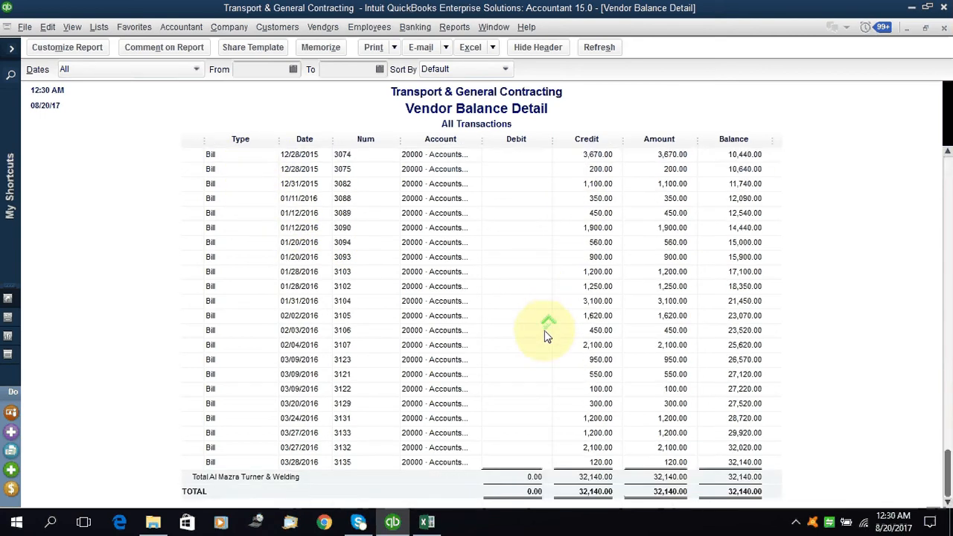
pyautogui.scroll(3, 540, 328)
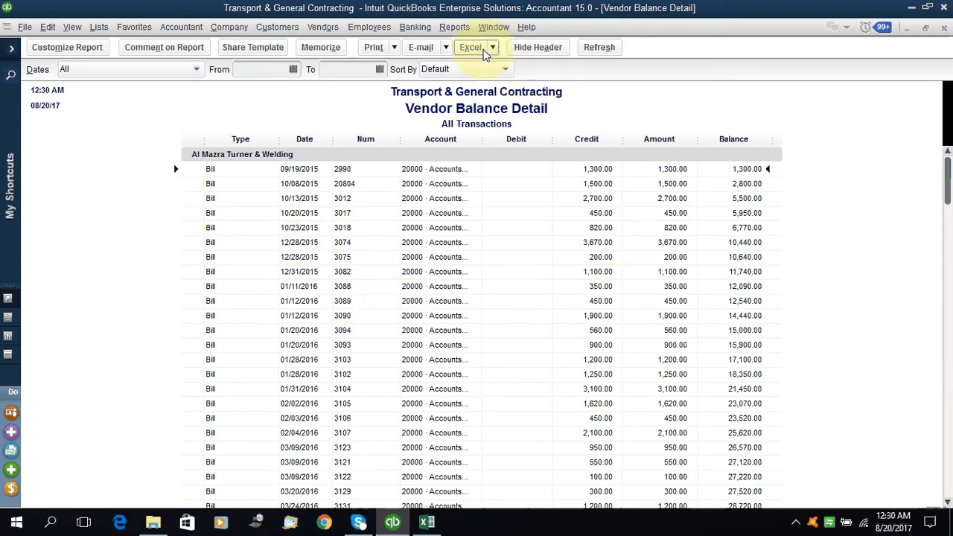
# Export the filtered Vendor Balance Detail report to a new Excel worksheet in a new workbook
pyautogui.click(475, 50)
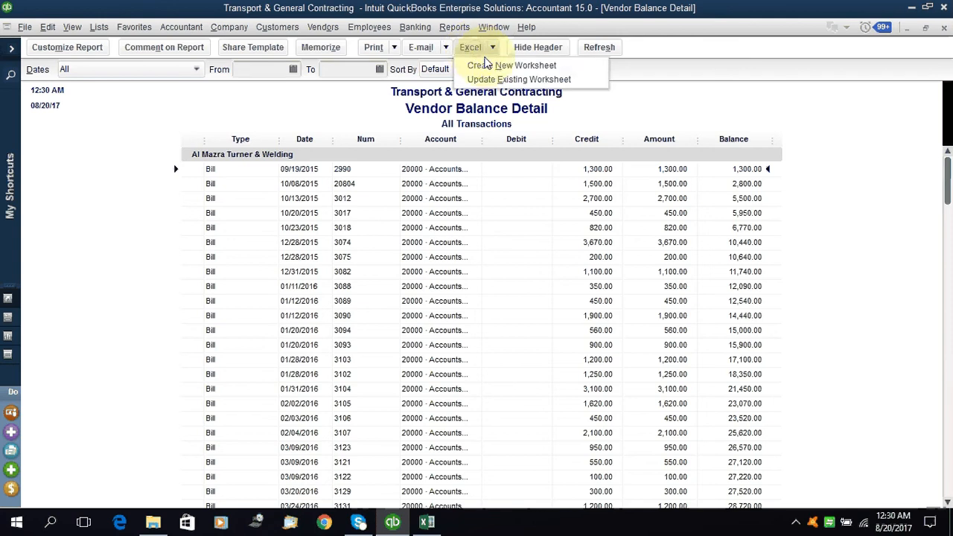
pyautogui.click(495, 67)
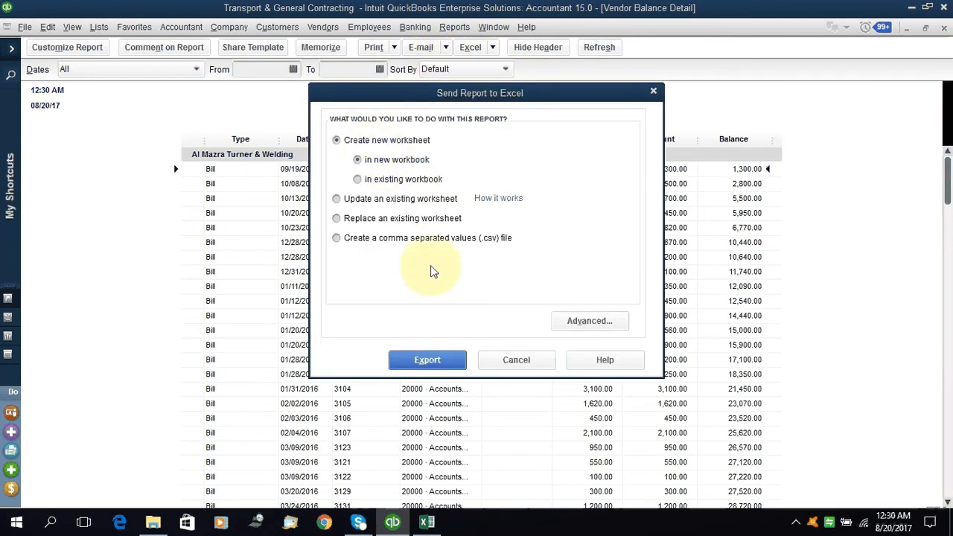
pyautogui.click(427, 361)
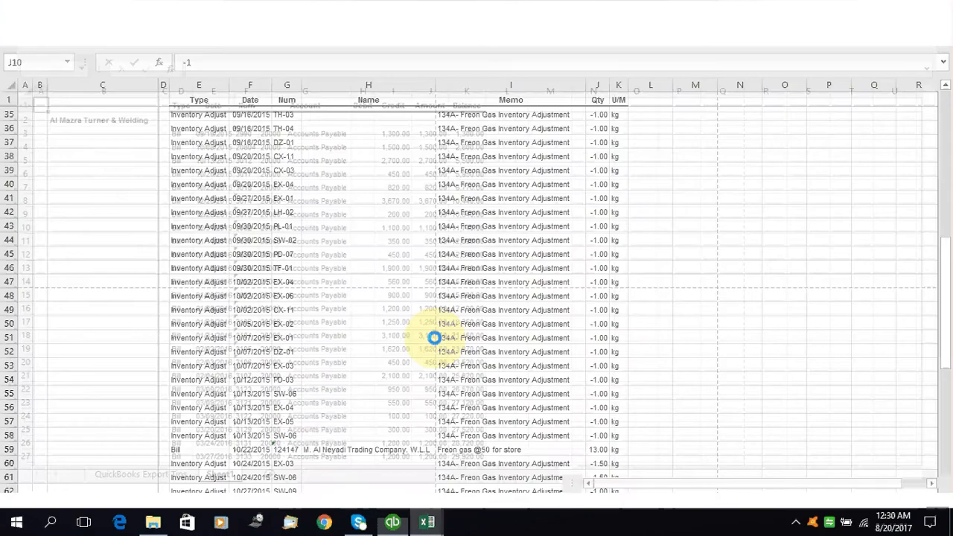
# Switch in Excel from the Book2 inventory workbook to Book4 with the exported vendor report
pyautogui.scroll(11, 426, 334)
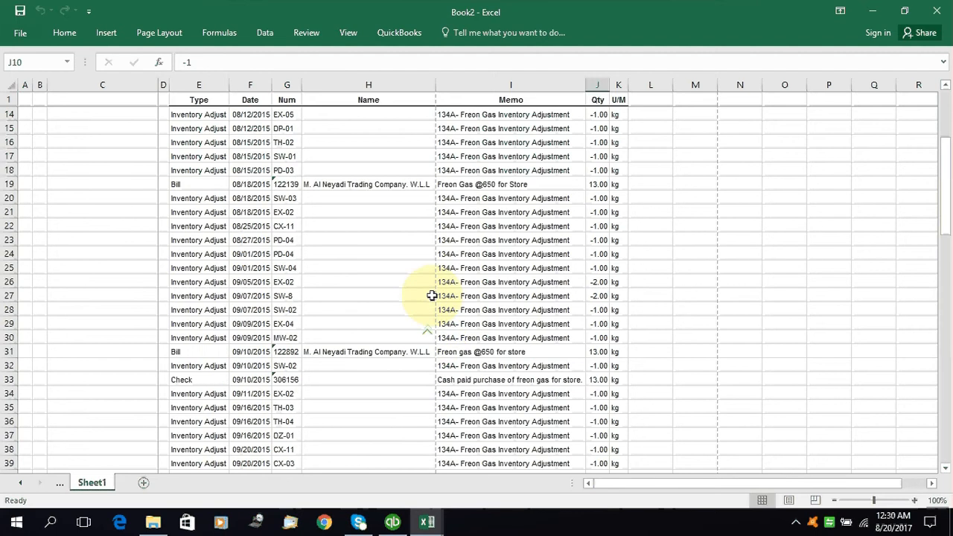
pyautogui.click(112, 141)
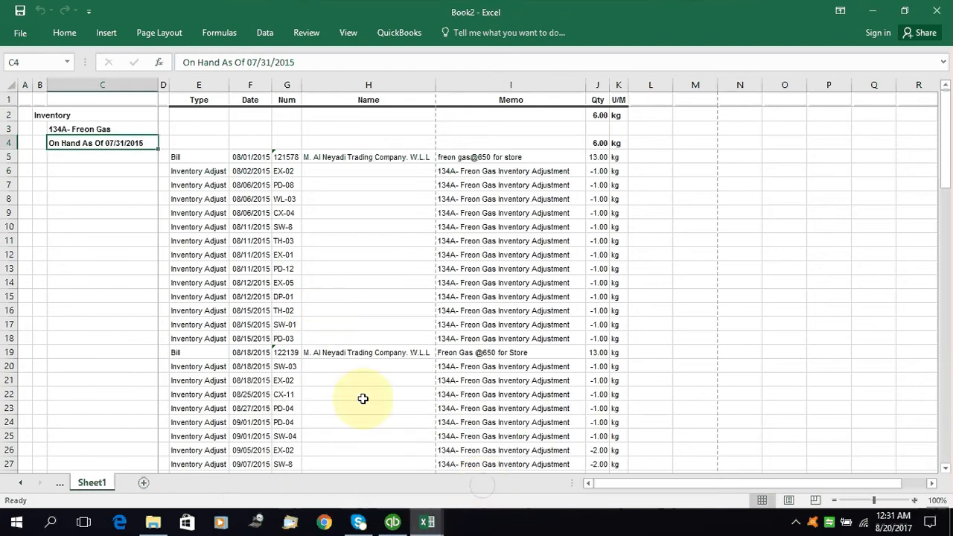
pyautogui.moveTo(429, 524)
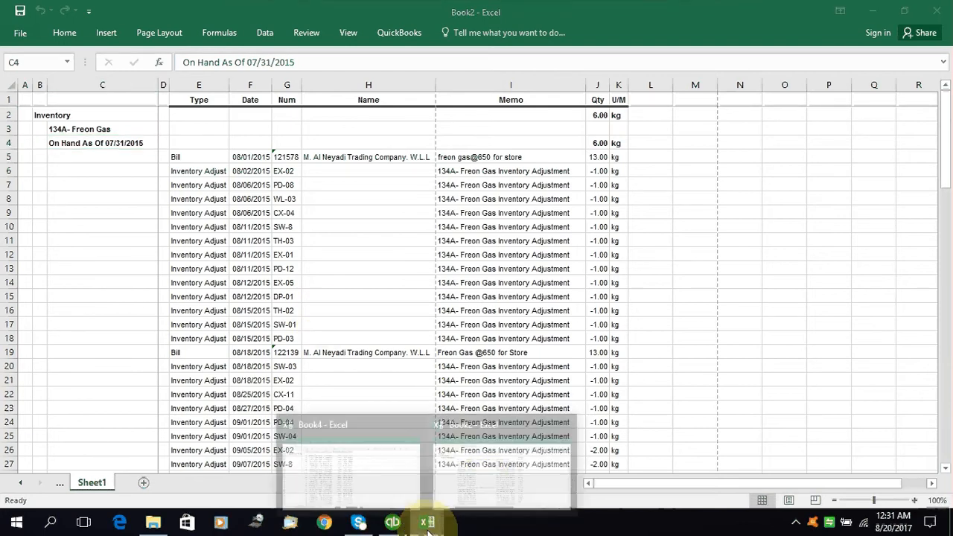
pyautogui.click(383, 498)
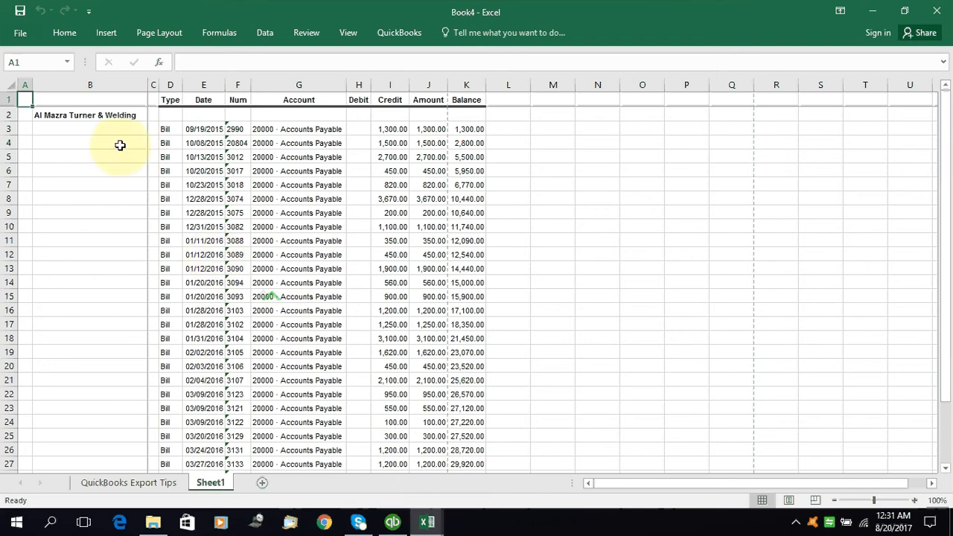
# Examine the exported report's vendor name, bill numbers, accounts, credit amounts and closing balance in Sheet1
pyautogui.click(99, 114)
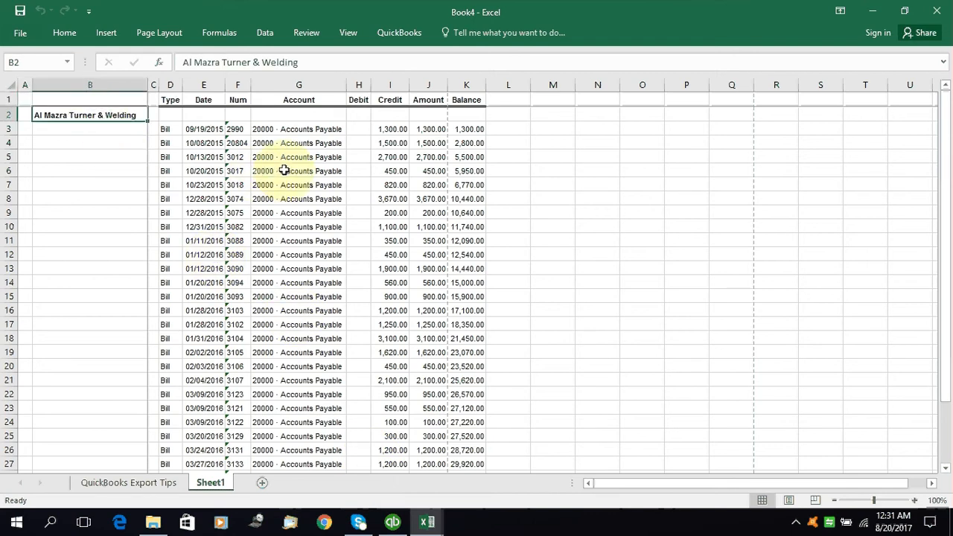
pyautogui.click(235, 156)
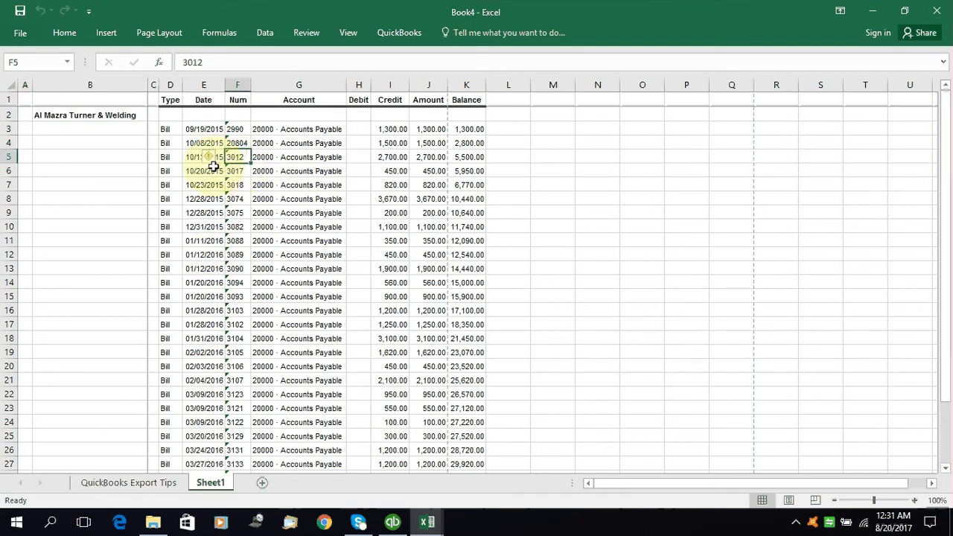
pyautogui.scroll(-6, 231, 238)
pyautogui.scroll(6, 230, 238)
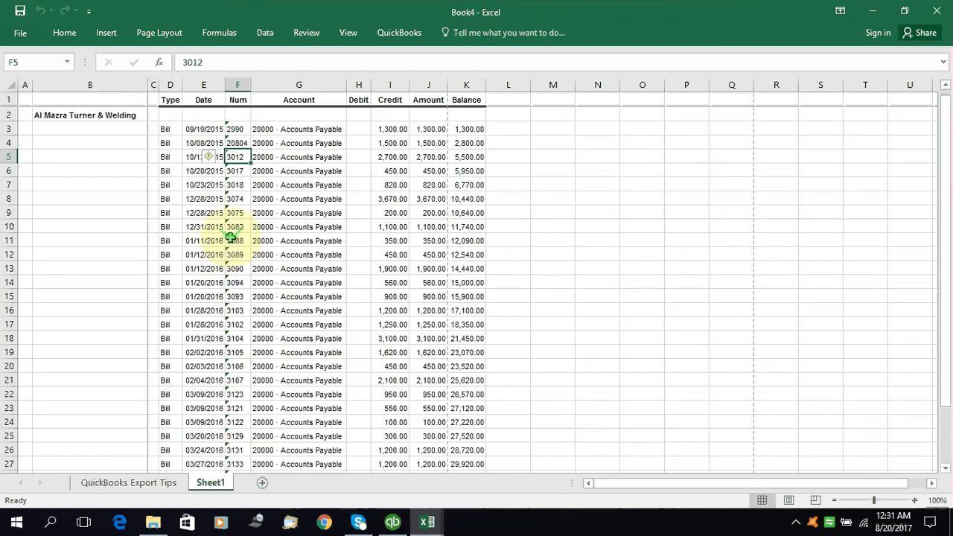
pyautogui.click(313, 199)
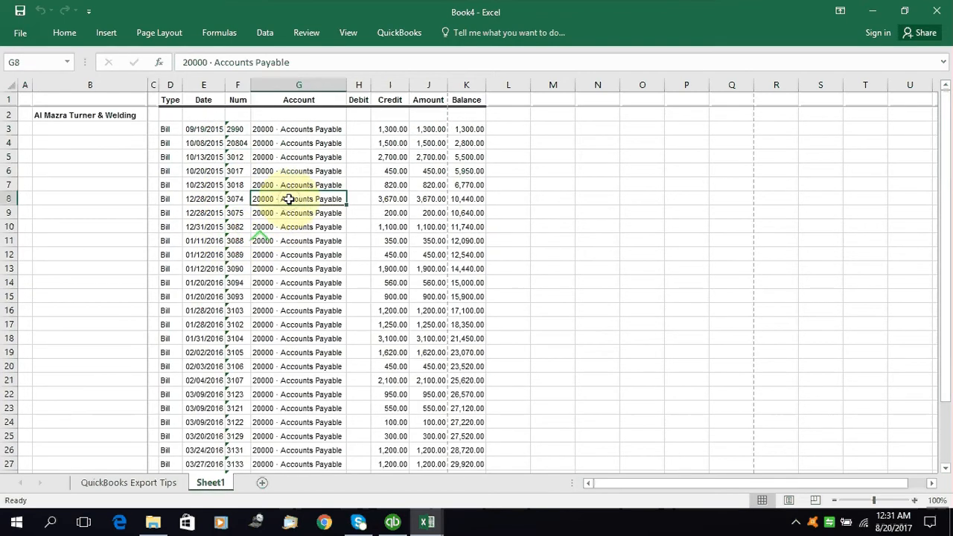
pyautogui.click(391, 213)
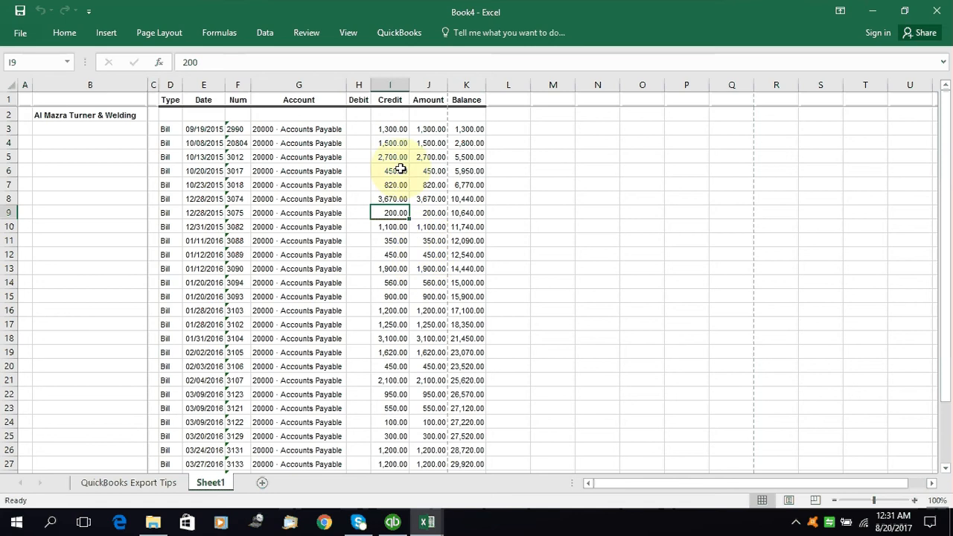
pyautogui.scroll(-6, 395, 246)
pyautogui.scroll(4, 393, 317)
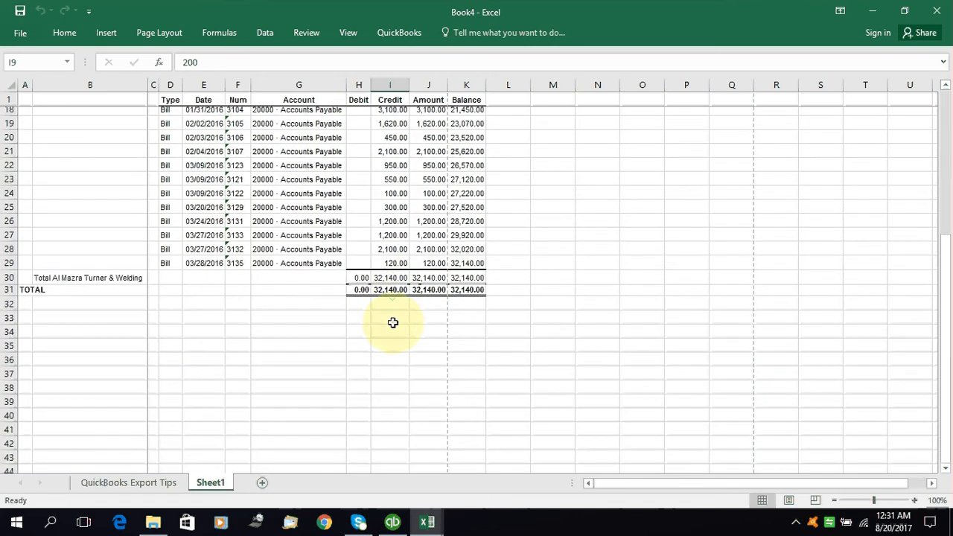
pyautogui.click(456, 422)
pyautogui.scroll(2, 245, 366)
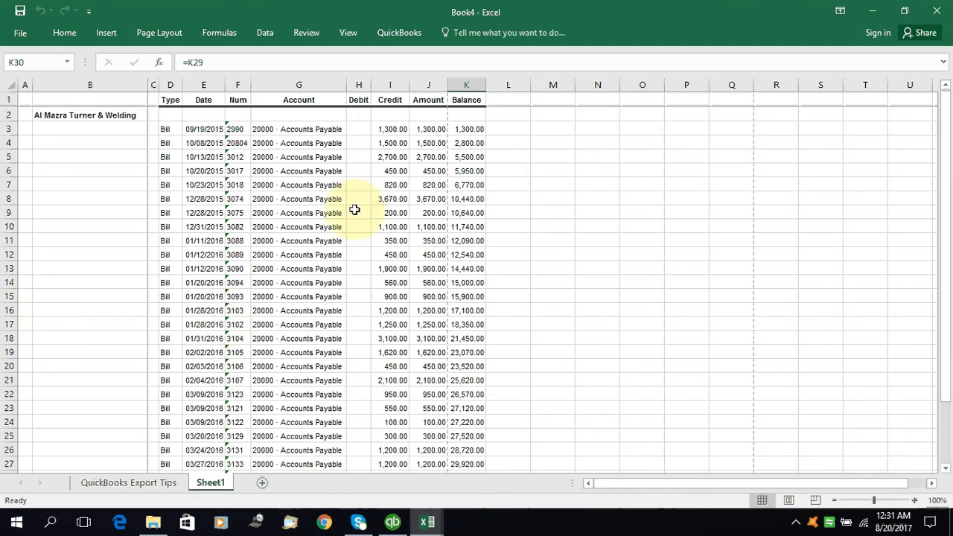
# Close the Book4 and Book2 workbooks in Excel without saving them to return to QuickBooks
pyautogui.click(937, 11)
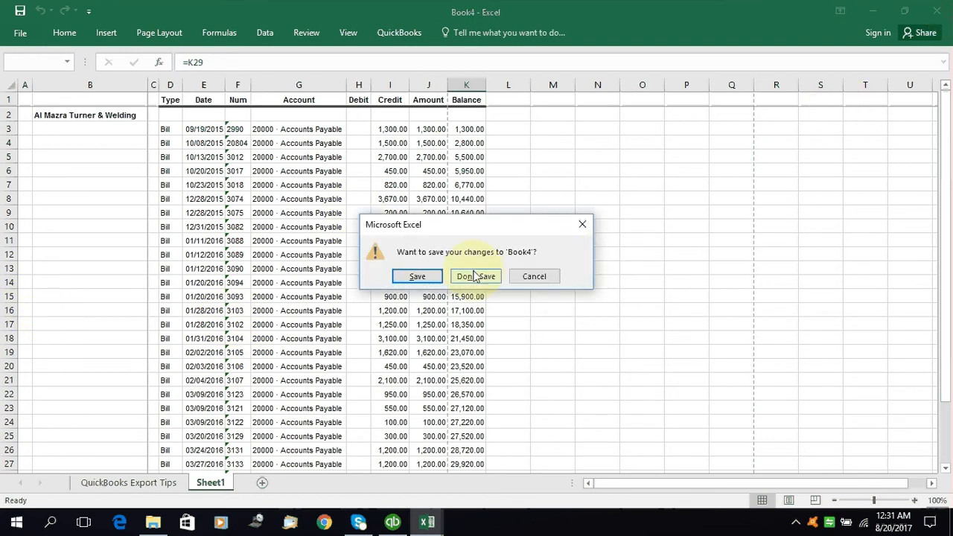
pyautogui.click(477, 275)
pyautogui.click(940, 17)
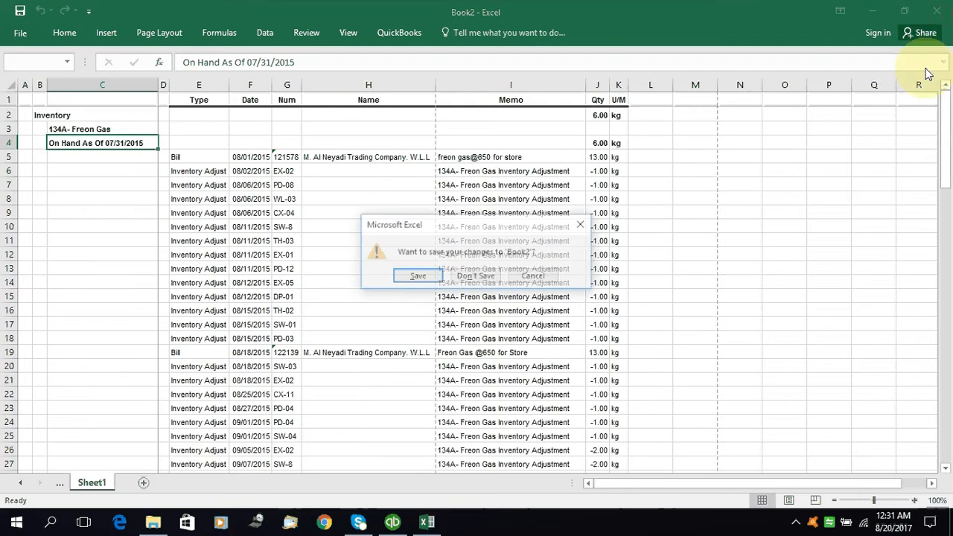
pyautogui.click(477, 276)
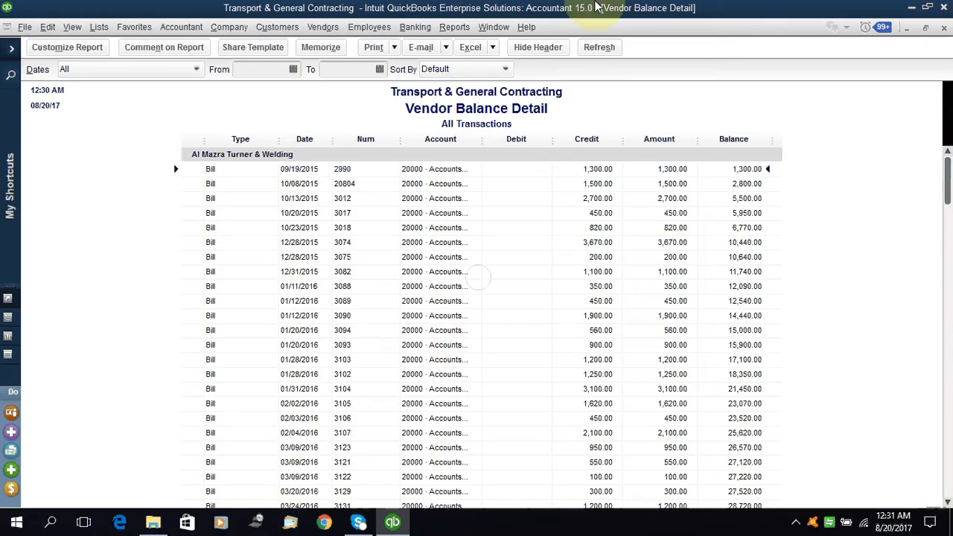
# Open the Purchases by Vendor Detail report and set its dates to 08/20/2015 through 08/01/2017
pyautogui.click(454, 27)
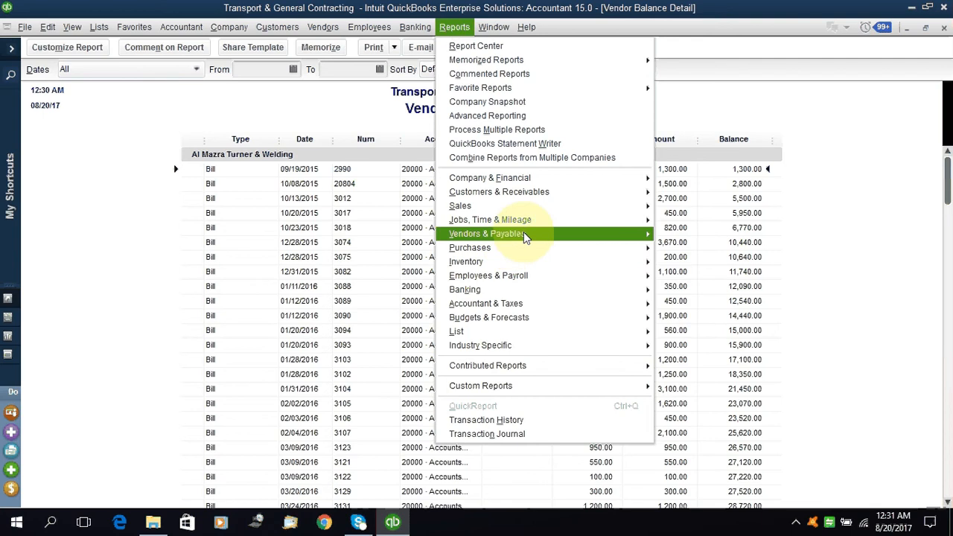
pyautogui.moveTo(554, 253)
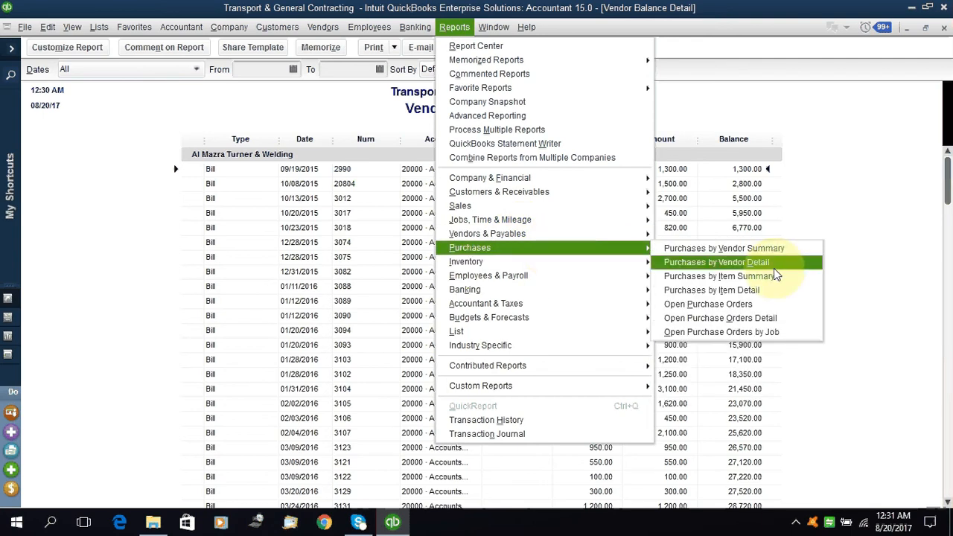
pyautogui.click(774, 263)
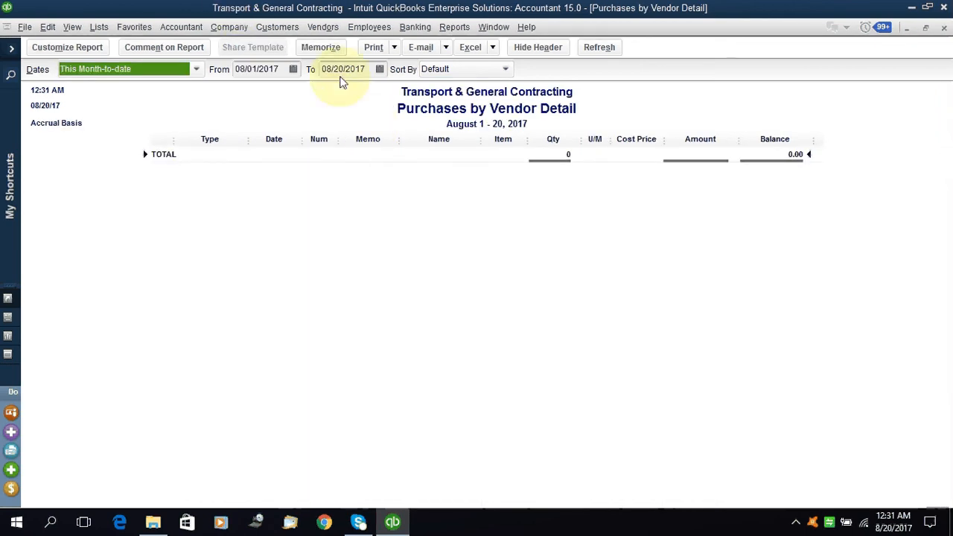
pyautogui.click(361, 68)
pyautogui.press('BackSpace')
pyautogui.write('5')
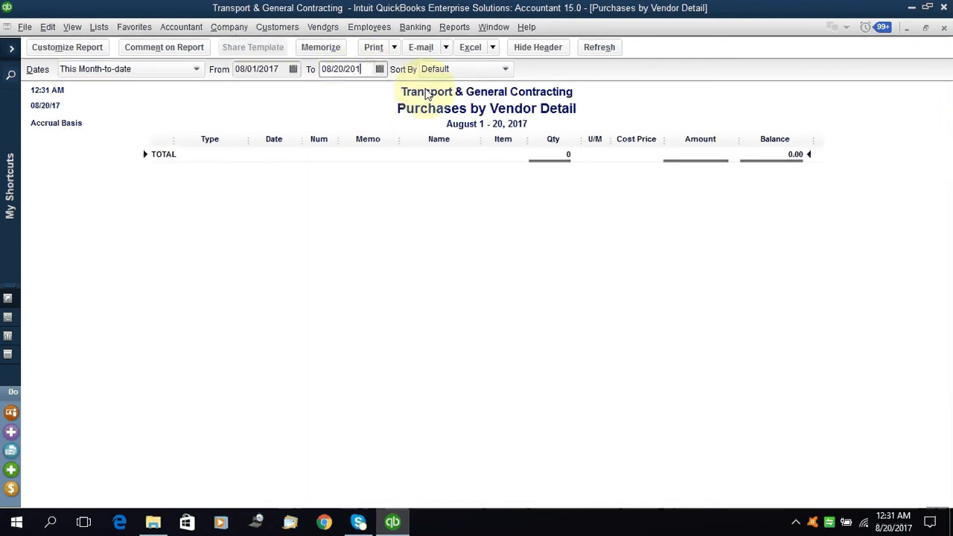
pyautogui.click(425, 298)
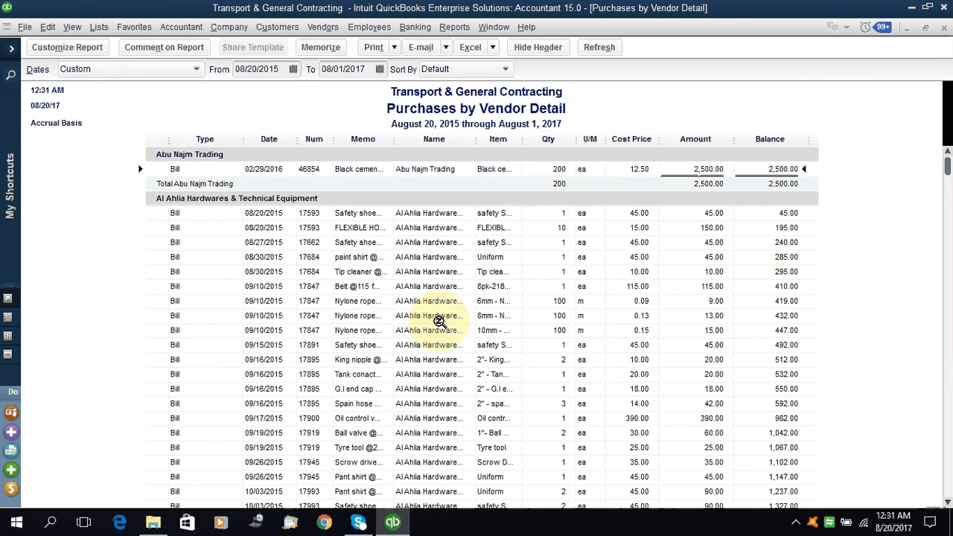
# Look through the purchases grouped by vendor, examining the Al Hayat Heavy Equip bills and that vendor's total
pyautogui.scroll(-8, 219, 241)
pyautogui.scroll(-20, 219, 240)
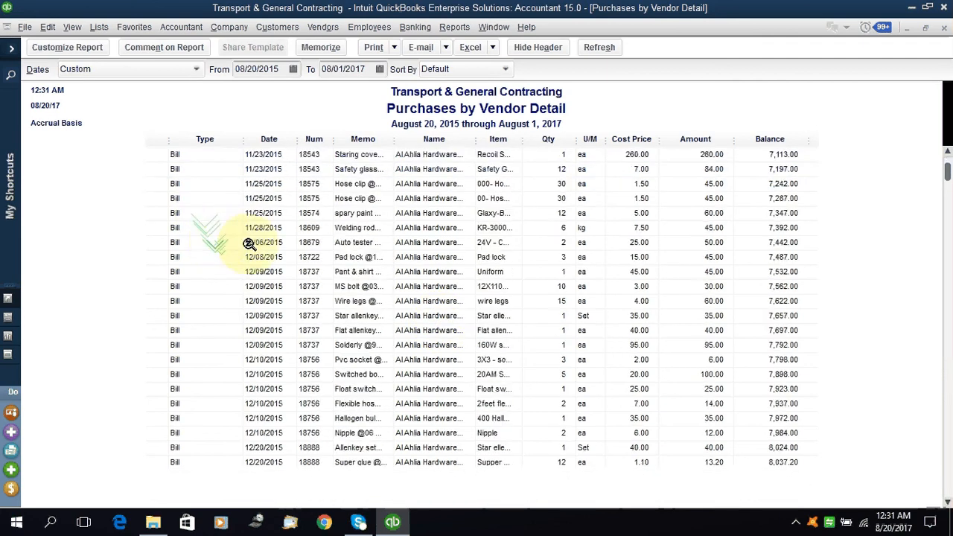
pyautogui.scroll(-20, 283, 244)
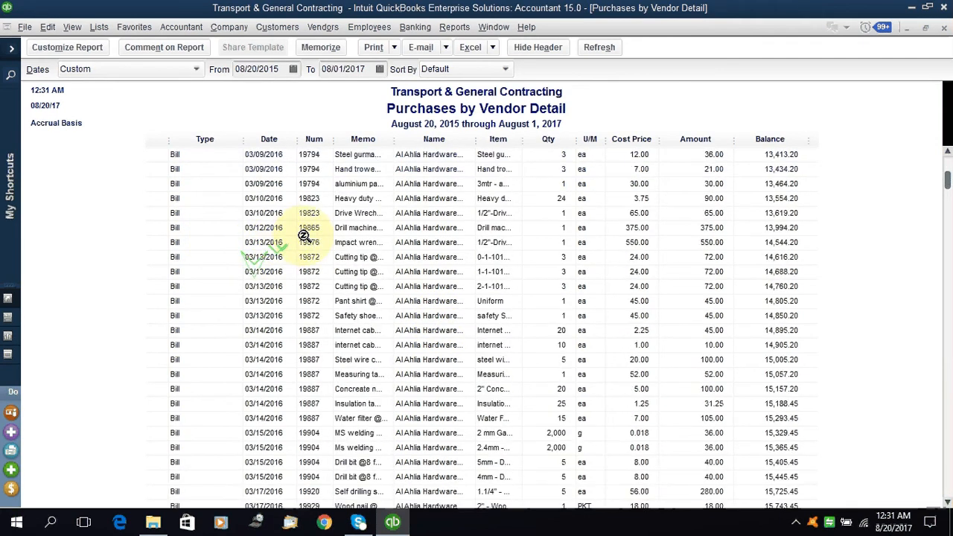
pyautogui.scroll(-10, 332, 195)
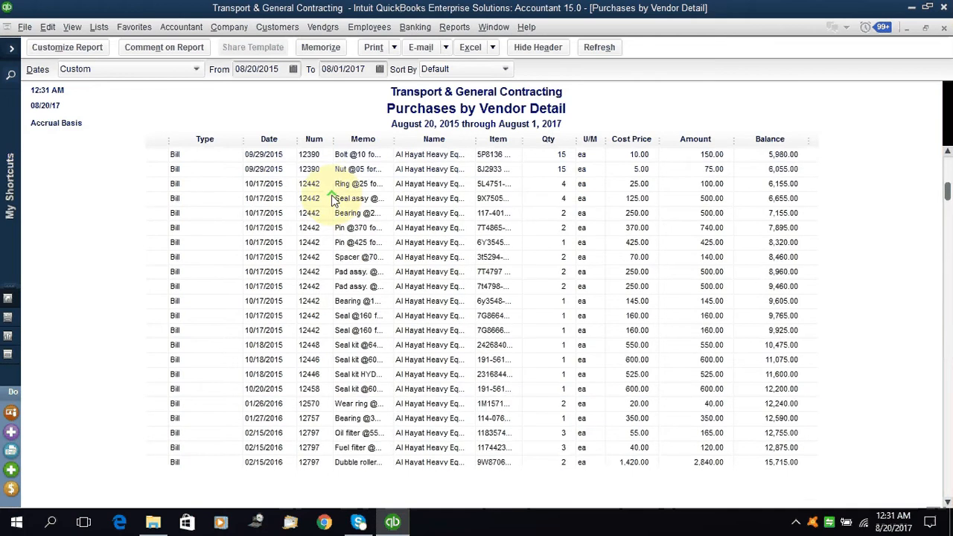
pyautogui.scroll(7, 320, 190)
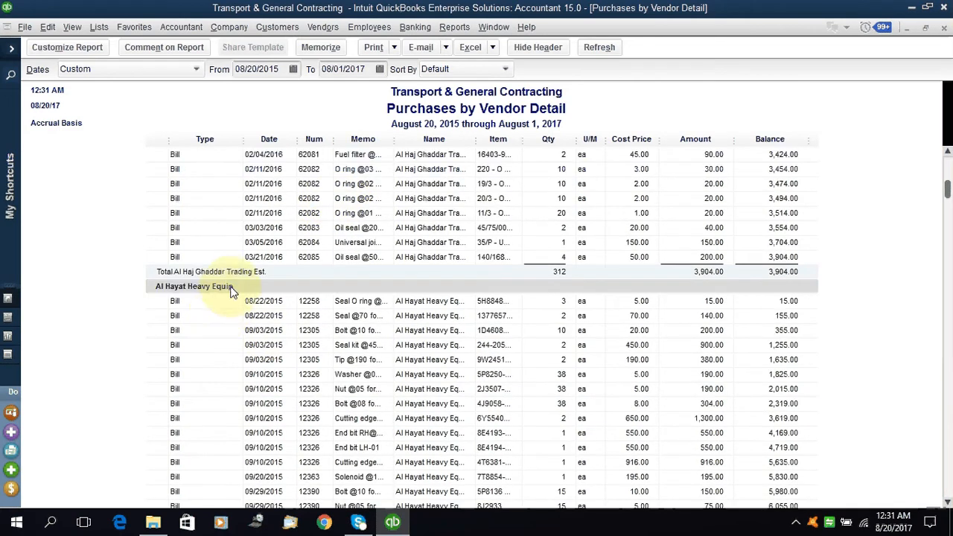
pyautogui.click(227, 293)
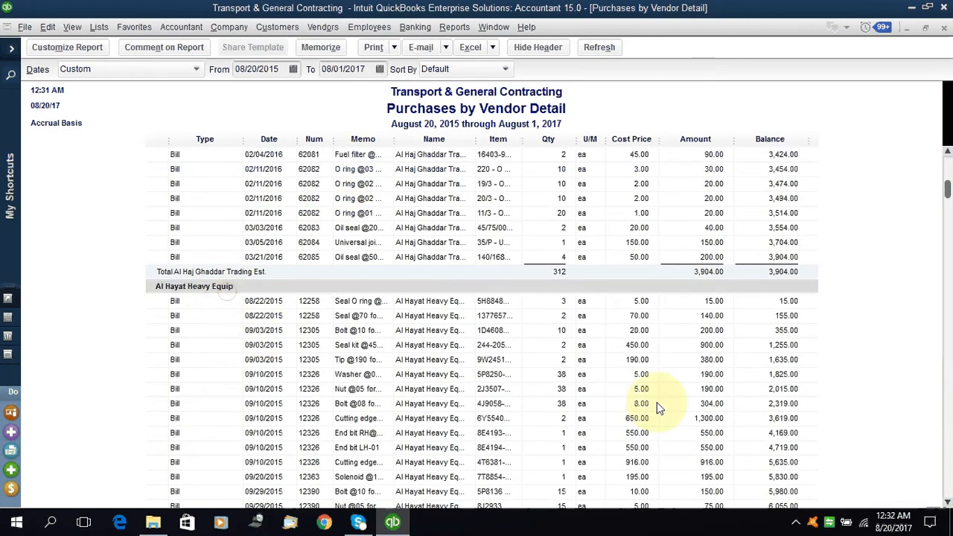
pyautogui.scroll(-12, 657, 402)
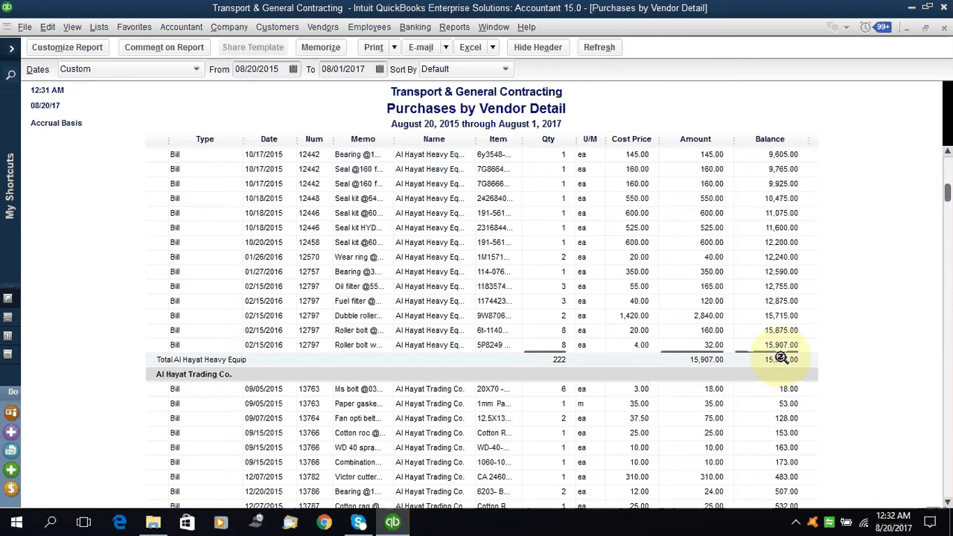
pyautogui.click(780, 359)
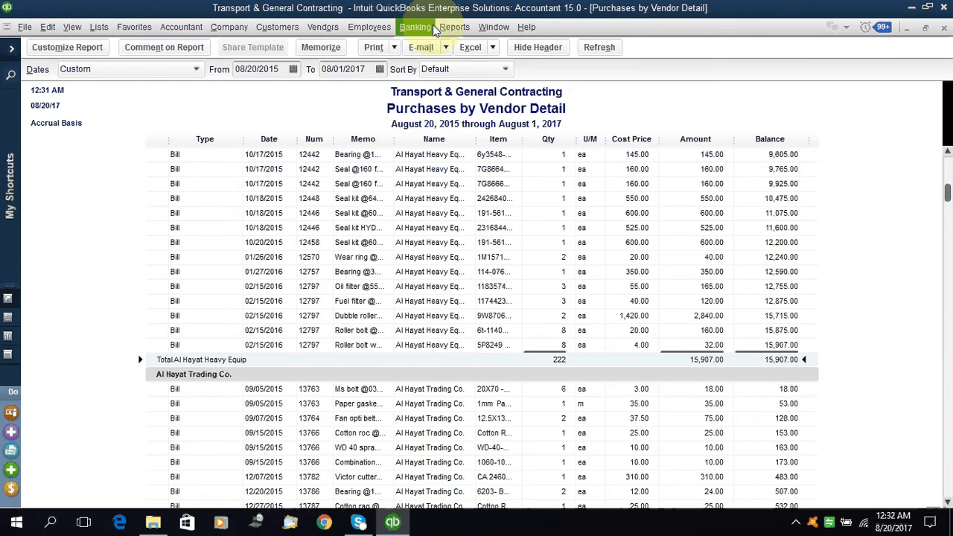
# Open the Inventory Valuation Detail report and set its start date to 08/01/2015
pyautogui.click(454, 27)
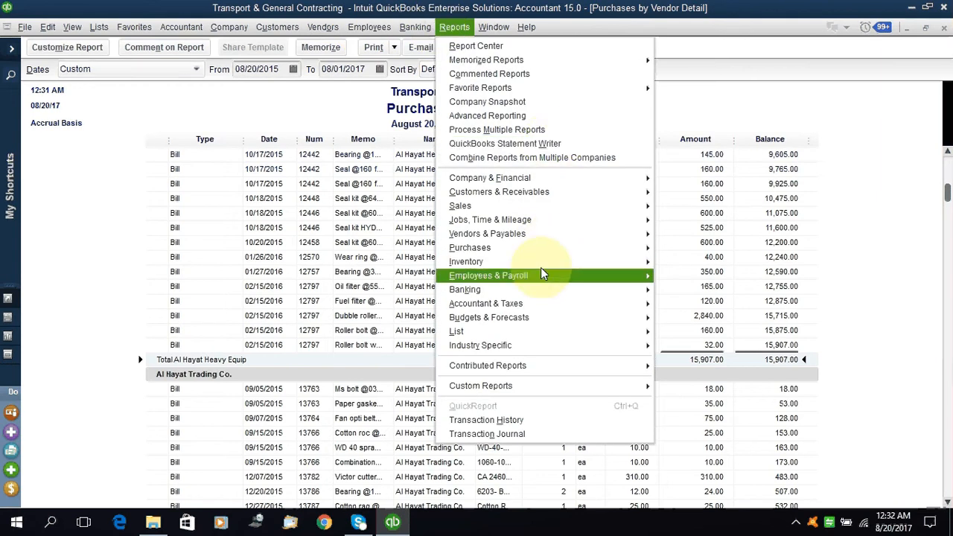
pyautogui.moveTo(574, 264)
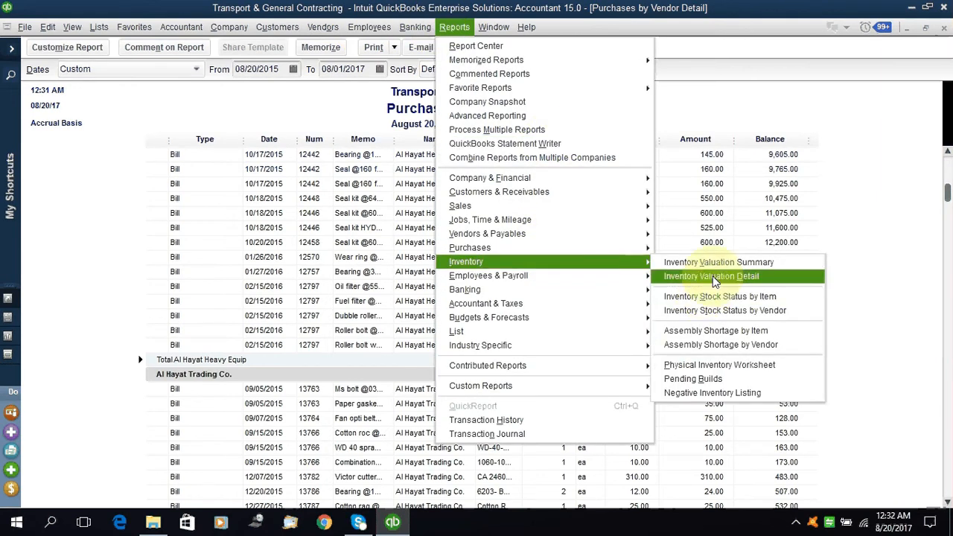
pyautogui.click(713, 277)
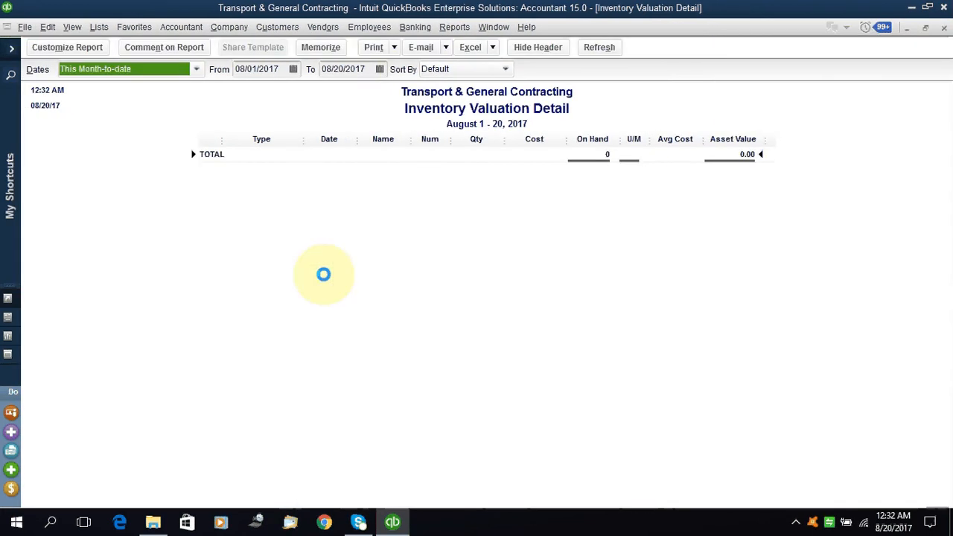
pyautogui.click(285, 70)
pyautogui.press('BackSpace')
pyautogui.write('5')
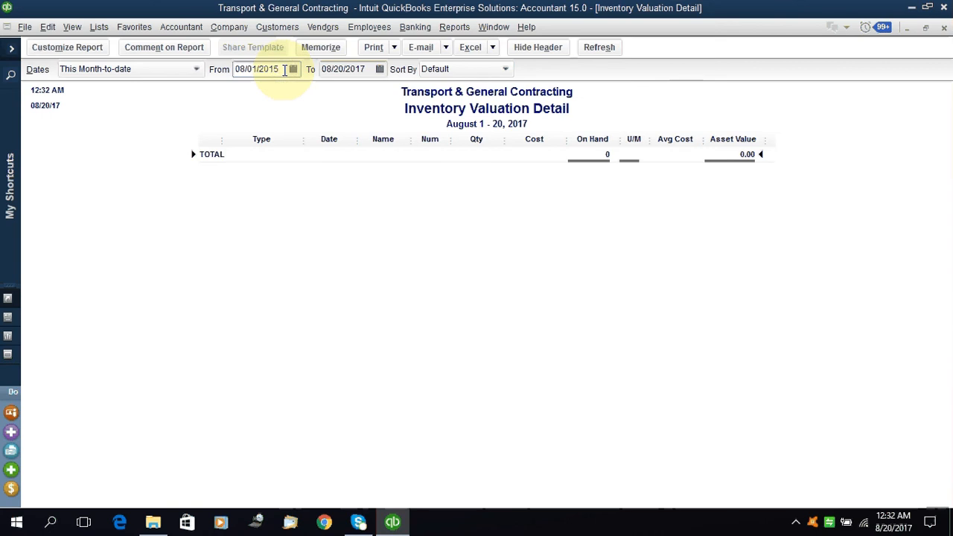
pyautogui.click(402, 220)
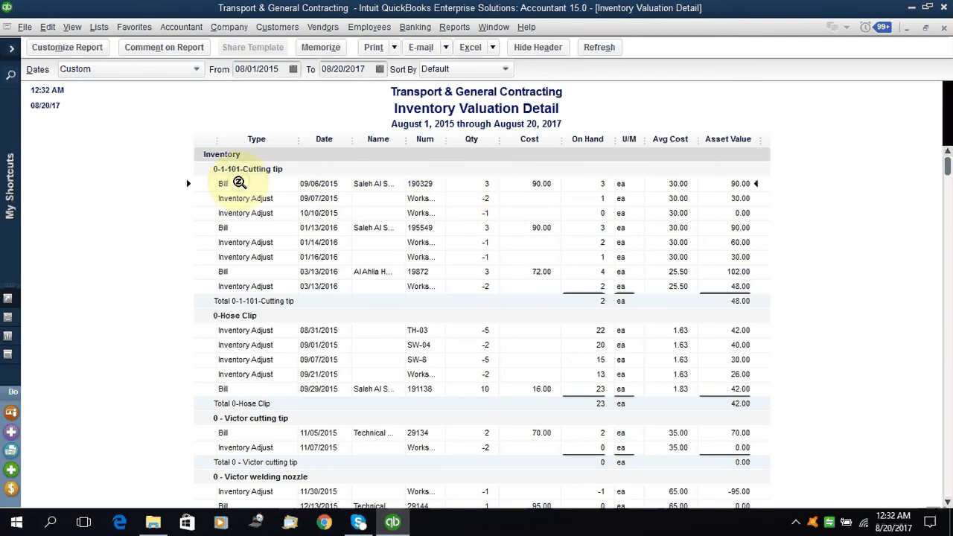
# Examine the bills, inventory adjustments, quantities and total of the 0-1-101-Cutting tip item
pyautogui.click(263, 214)
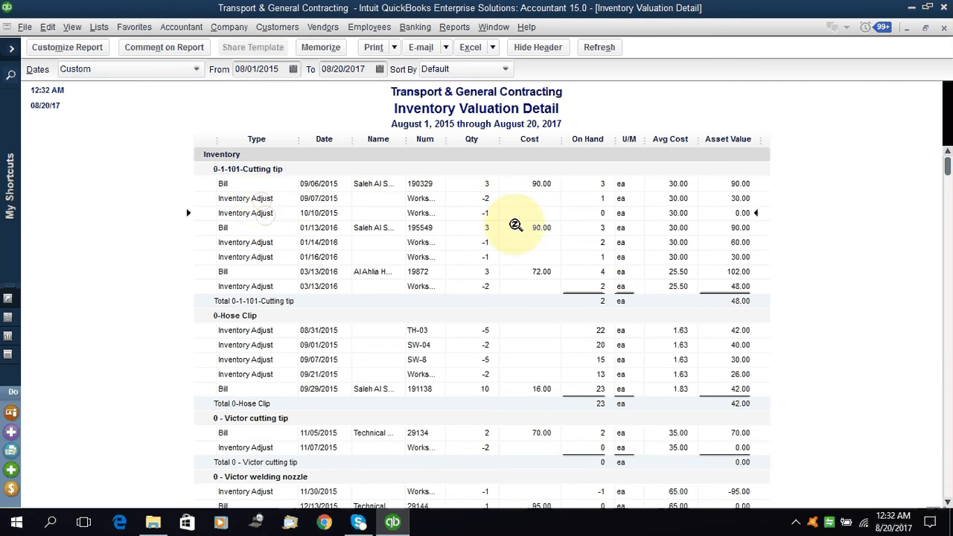
pyautogui.click(482, 199)
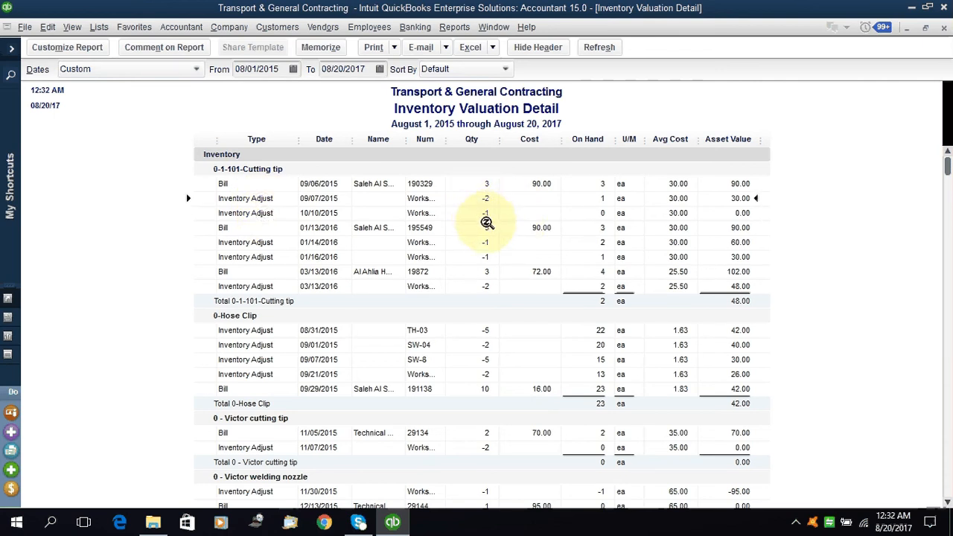
pyautogui.click(486, 215)
pyautogui.click(485, 186)
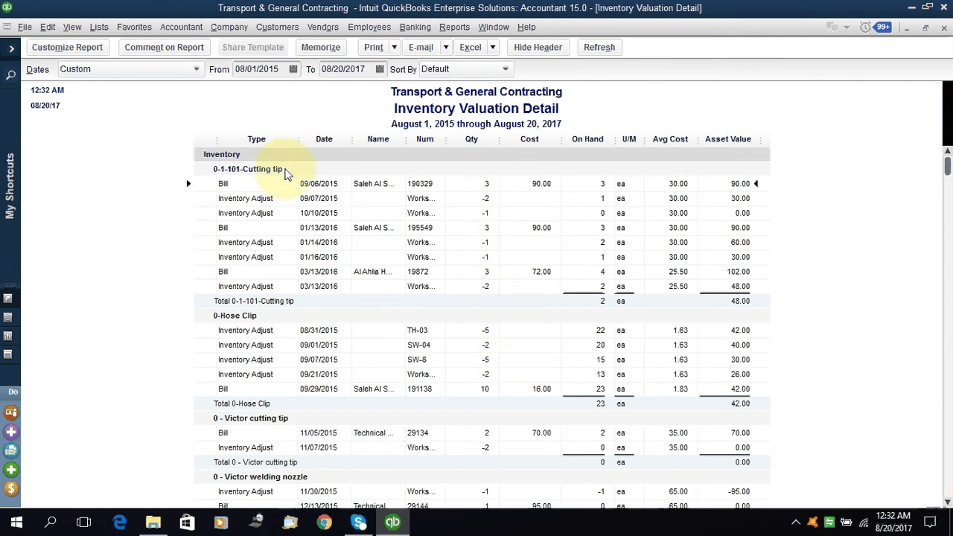
pyautogui.click(270, 302)
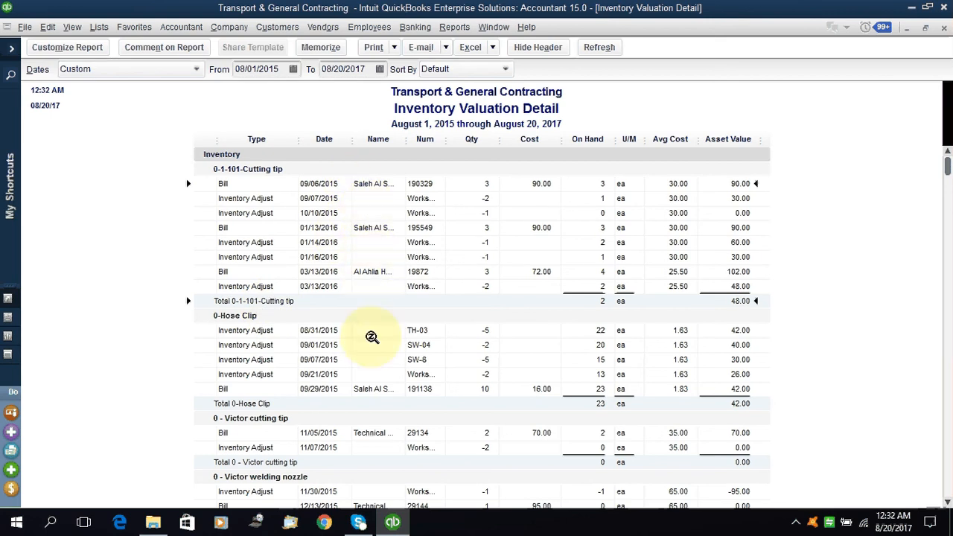
pyautogui.scroll(-1, 380, 409)
pyautogui.scroll(-15, 382, 413)
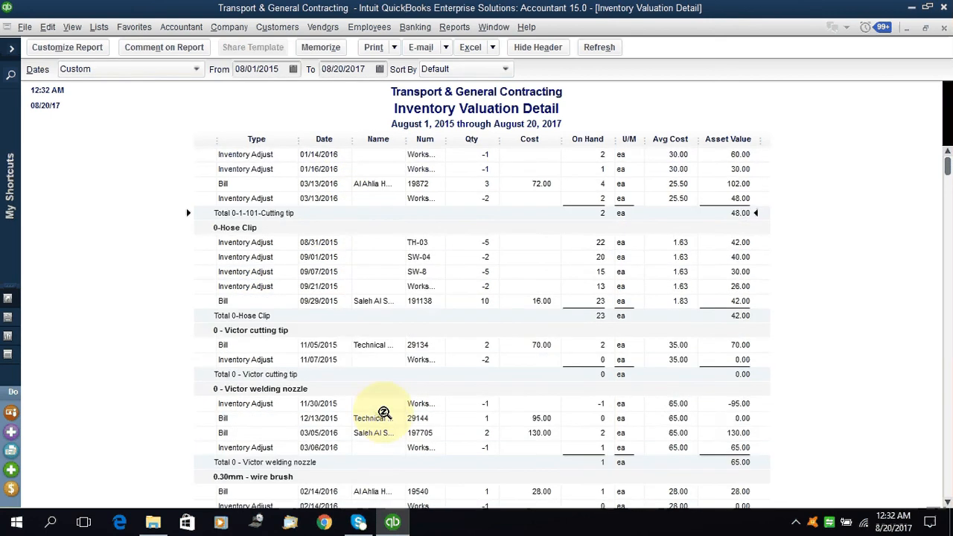
pyautogui.scroll(-12, 402, 380)
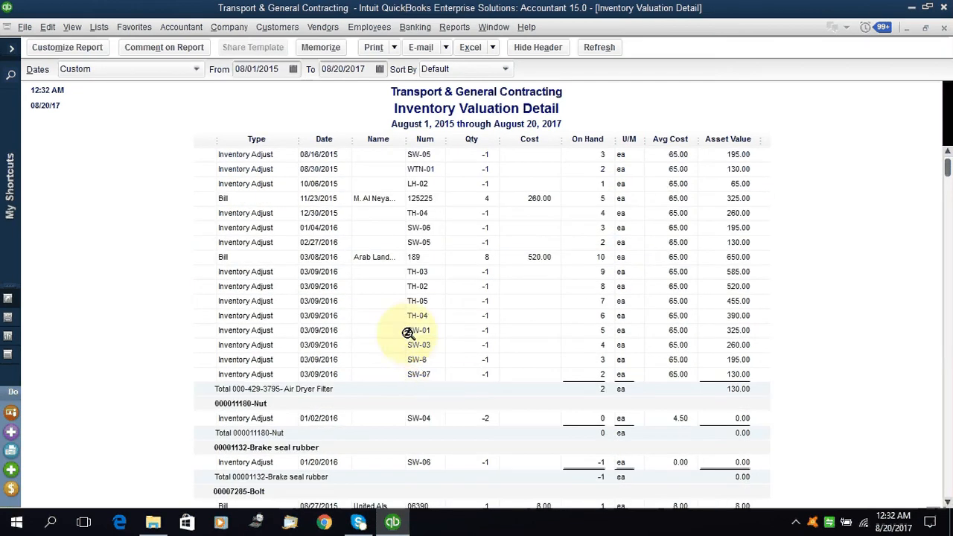
pyautogui.click(374, 198)
pyautogui.click(385, 260)
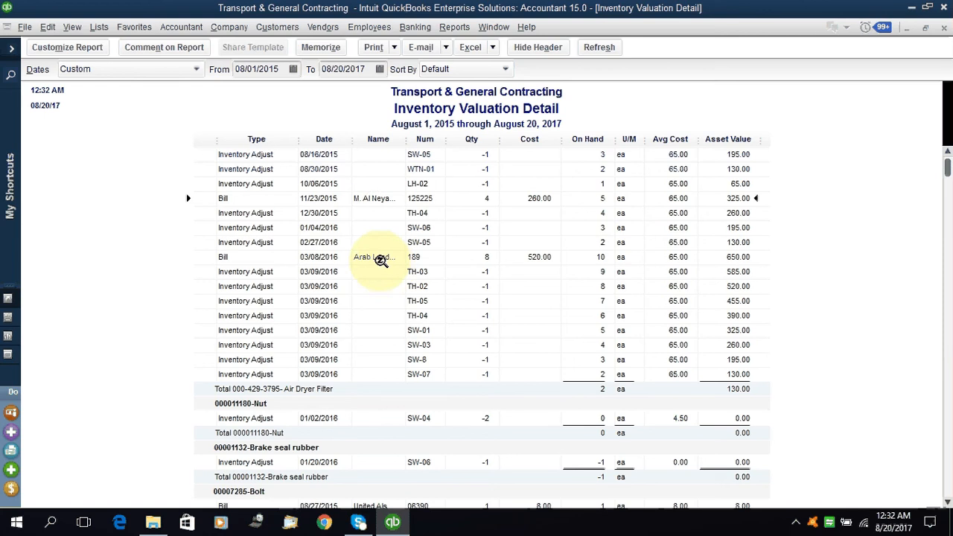
pyautogui.scroll(1, 438, 283)
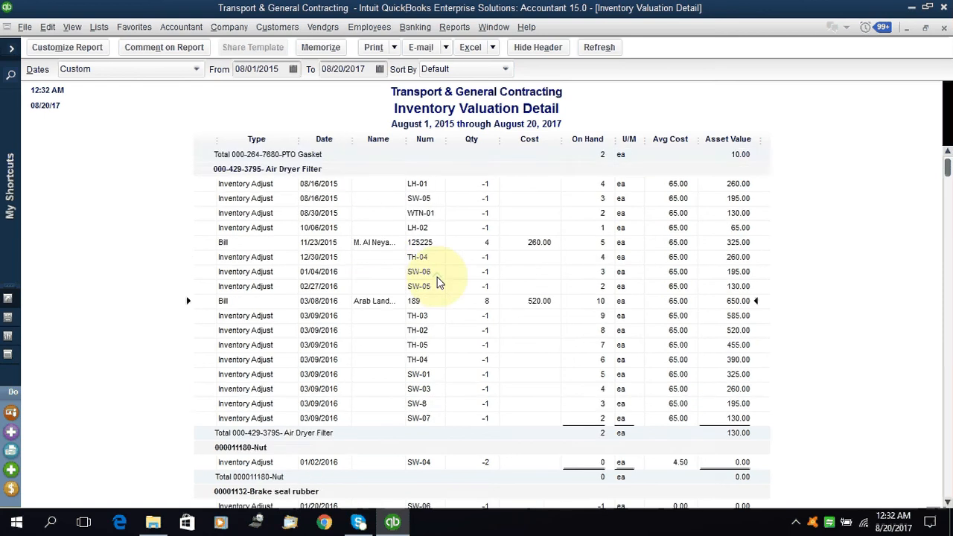
pyautogui.scroll(-3, 438, 283)
pyautogui.scroll(-15, 438, 283)
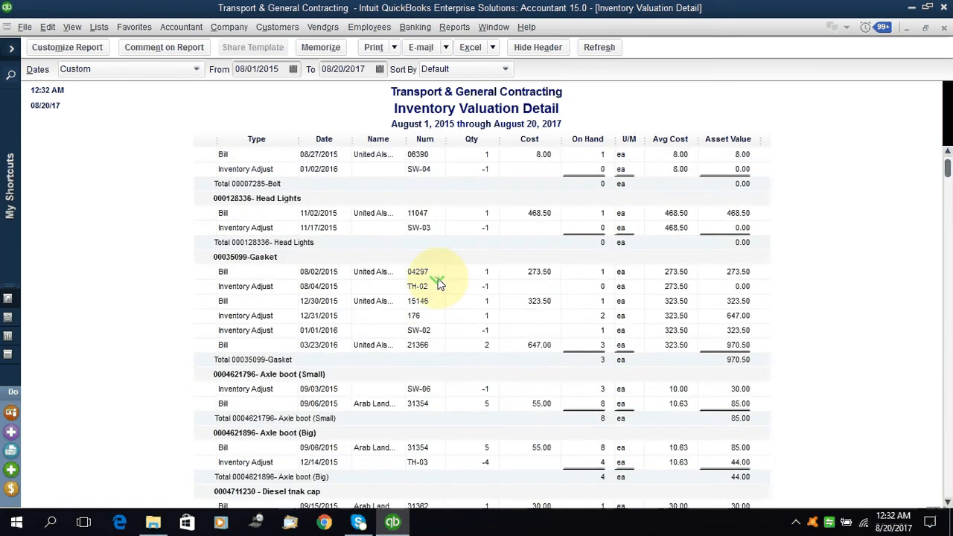
pyautogui.scroll(-12, 395, 274)
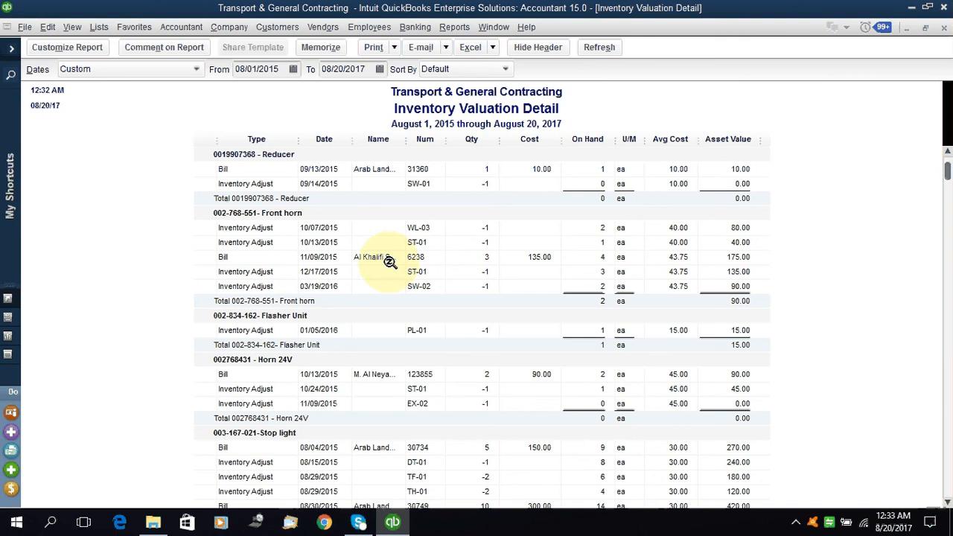
# Open the General Ledger report and dismiss the notice about collapsing and expanding transactions
pyautogui.click(454, 27)
pyautogui.moveTo(560, 265)
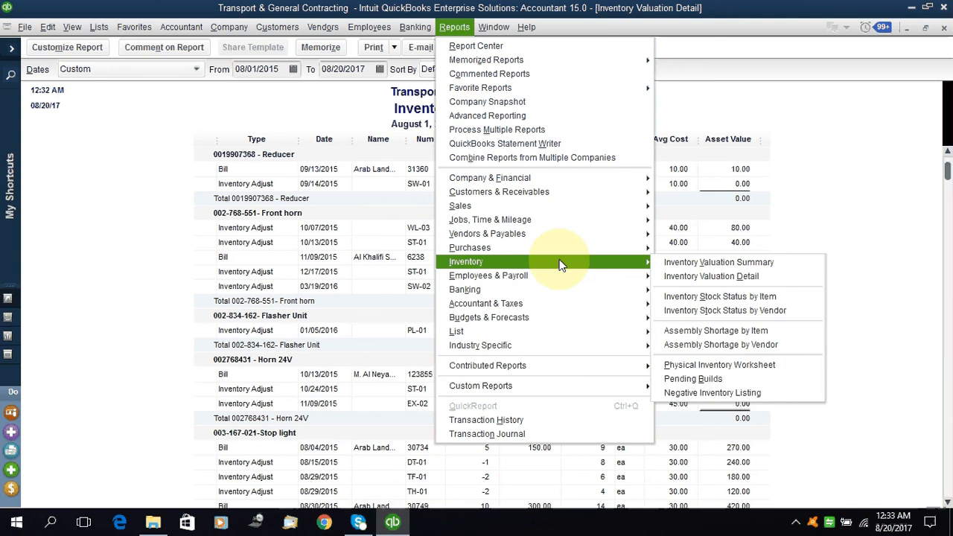
pyautogui.moveTo(567, 290)
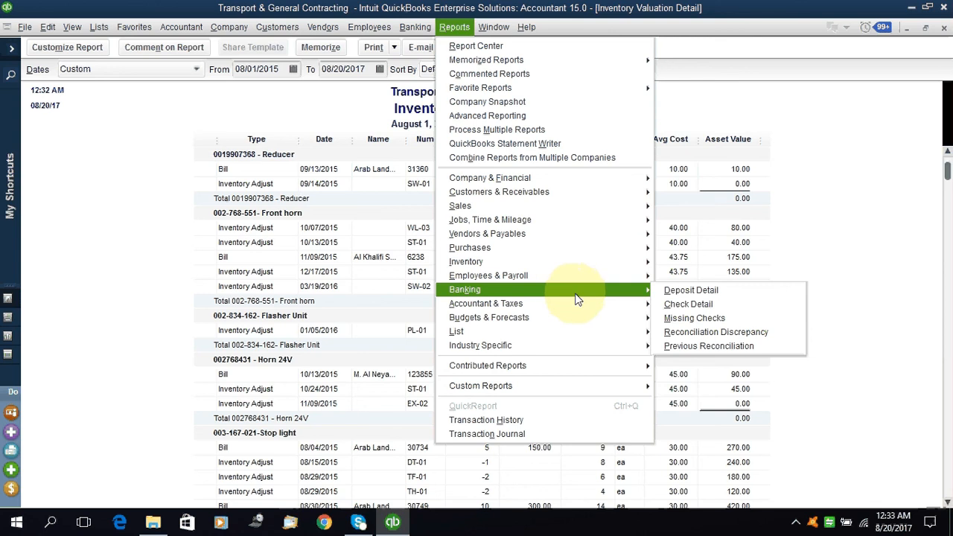
pyautogui.moveTo(588, 309)
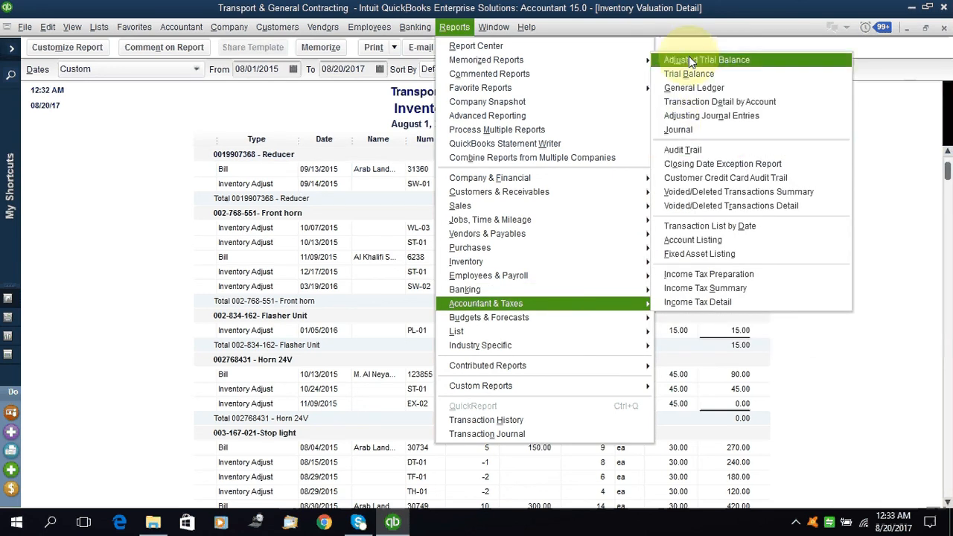
pyautogui.click(703, 87)
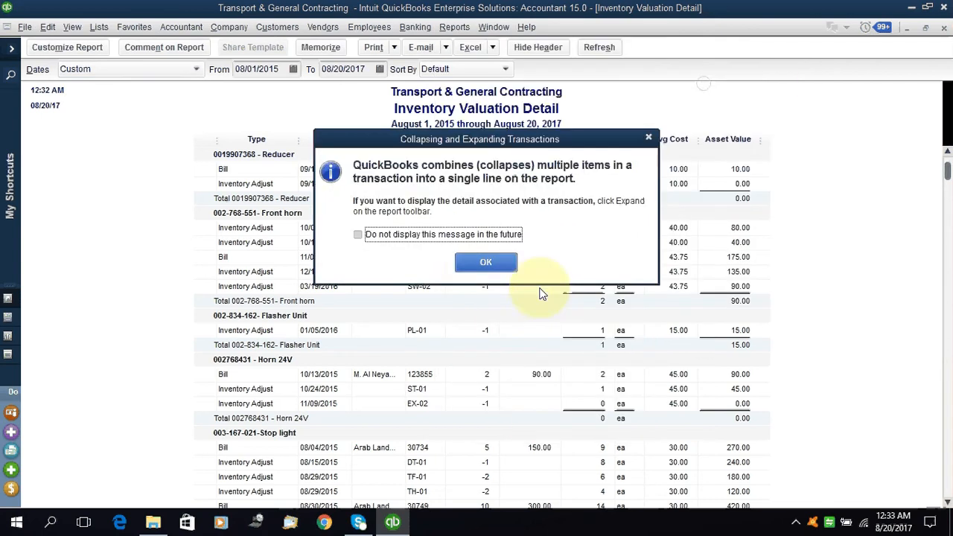
pyautogui.click(483, 262)
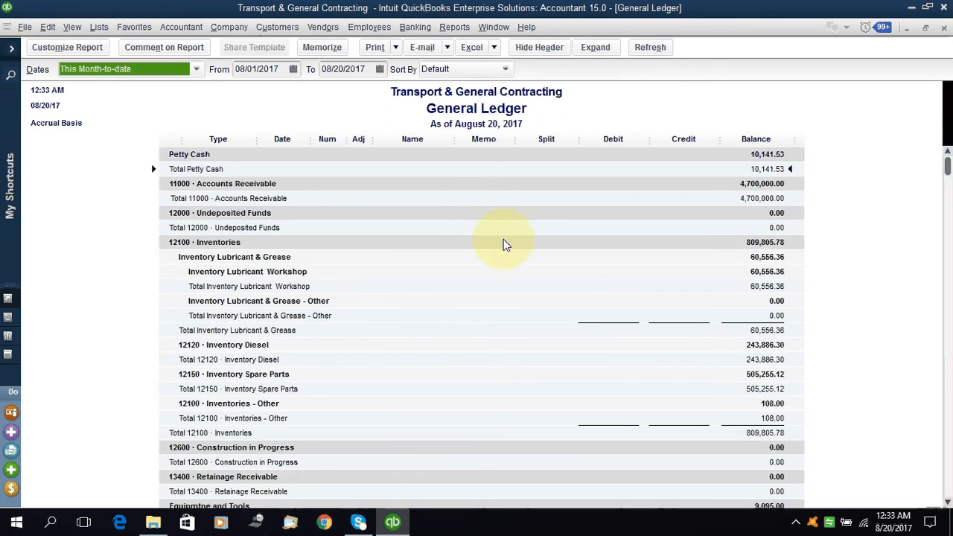
# Set the General Ledger report's start date to 08/01/2015, keeping 08/20/2017 as the end date
pyautogui.scroll(-20, 504, 245)
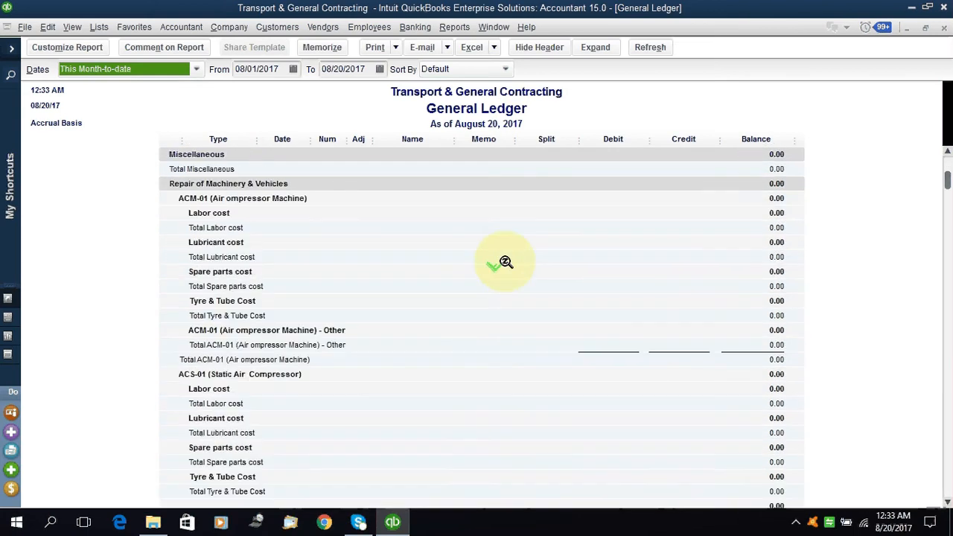
pyautogui.scroll(-15, 503, 267)
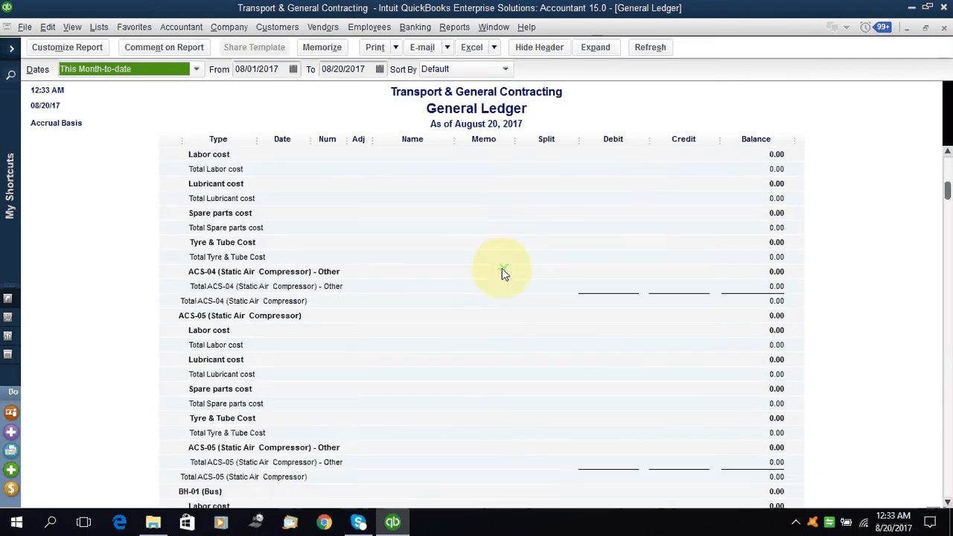
pyautogui.scroll(-12, 501, 272)
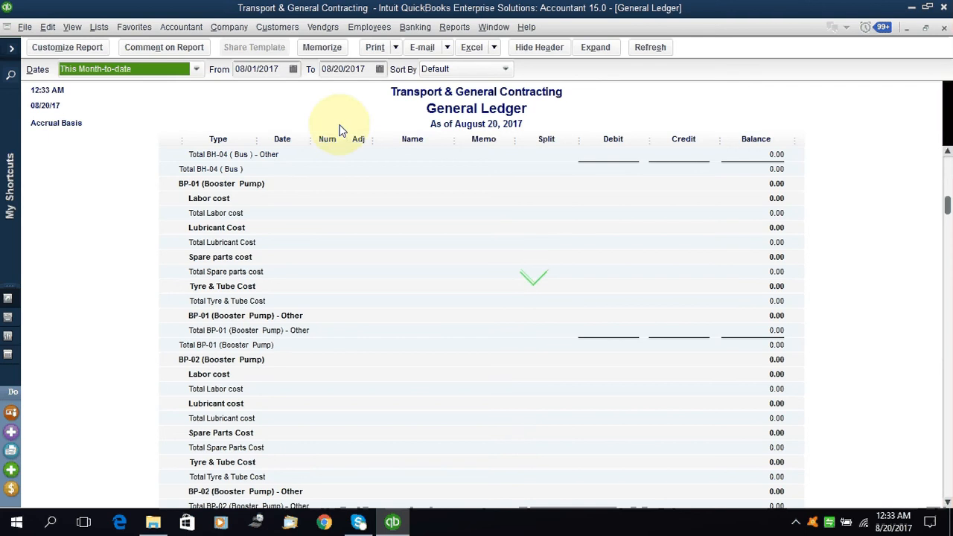
pyautogui.click(278, 70)
pyautogui.press('BackSpace')
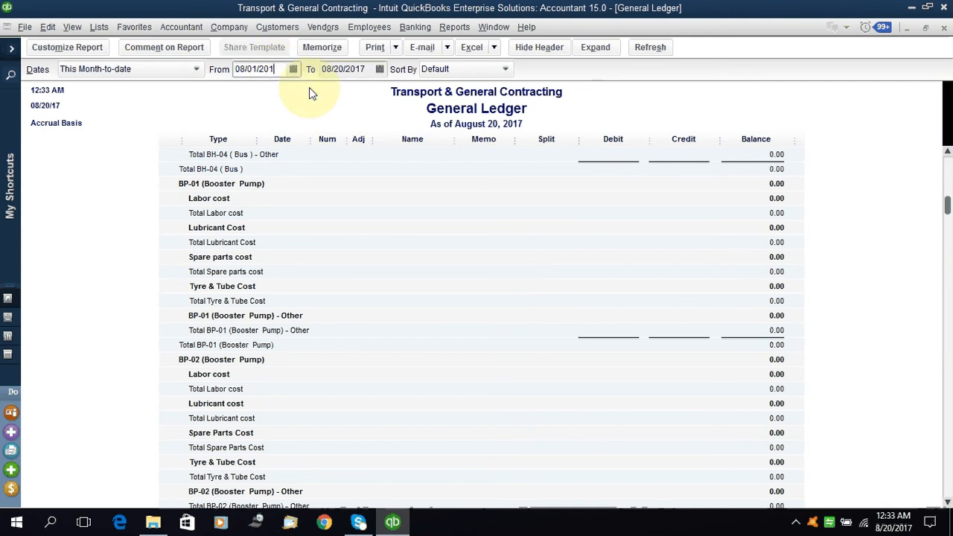
pyautogui.write('5')
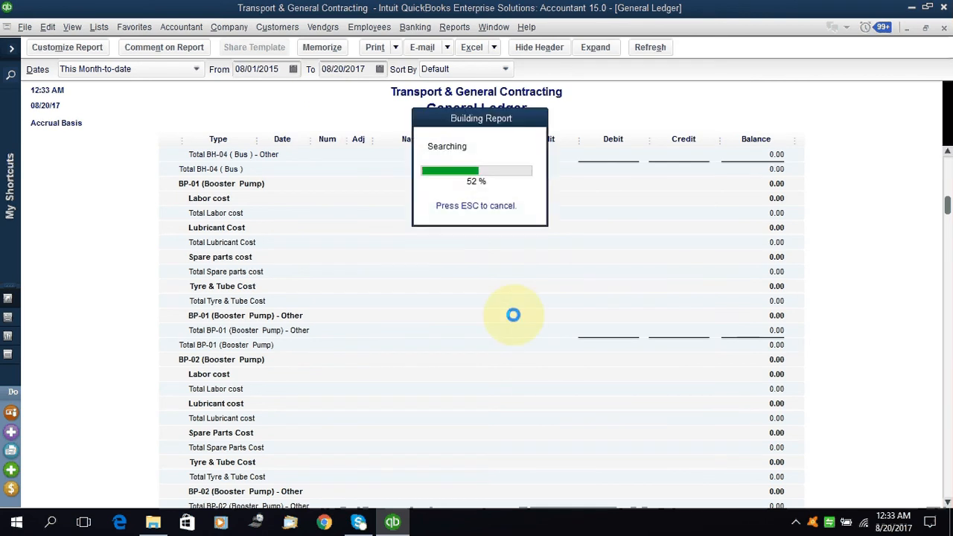
# Examine the Petty Cash transactions at the start of the ledger and the vendor bills and total under 20000 Accounts Payable
pyautogui.scroll(15, 492, 324)
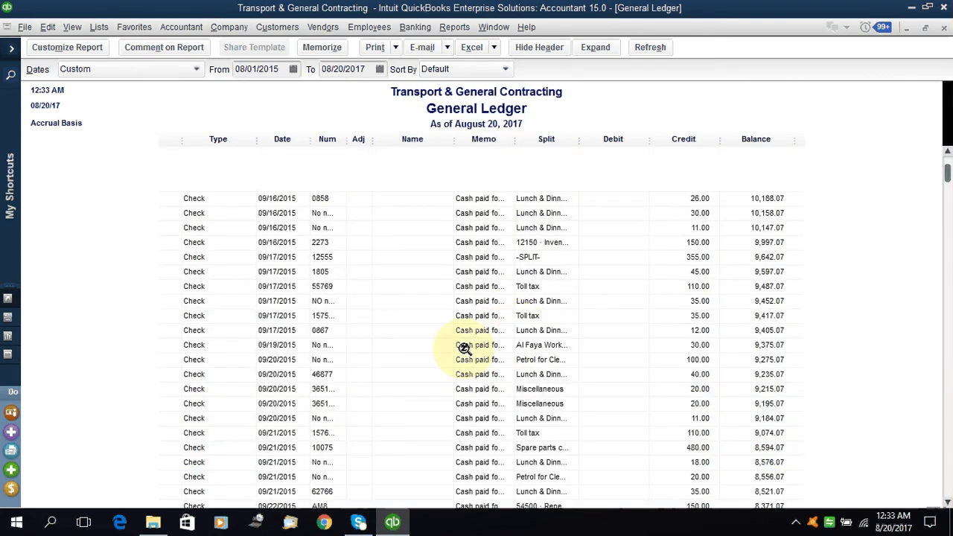
pyautogui.scroll(20, 462, 326)
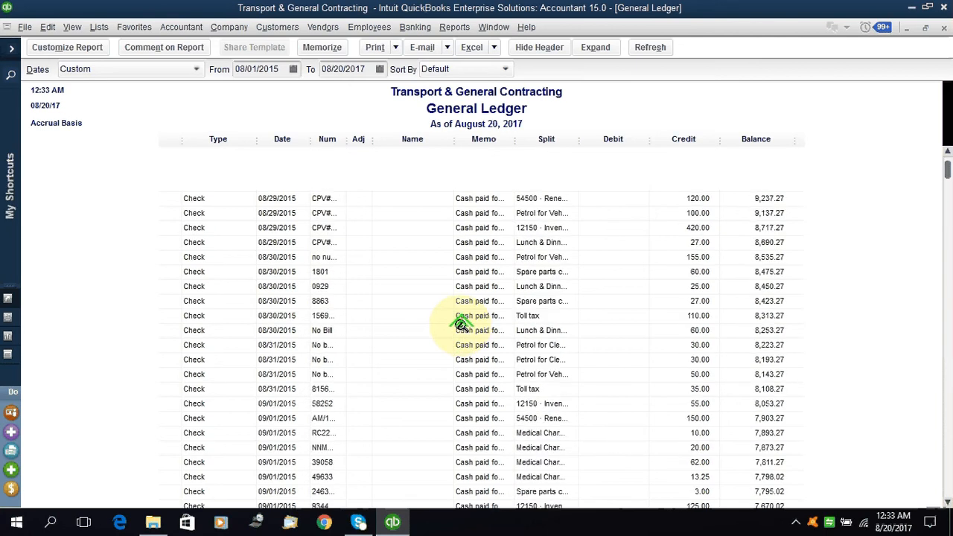
pyautogui.scroll(10, 456, 318)
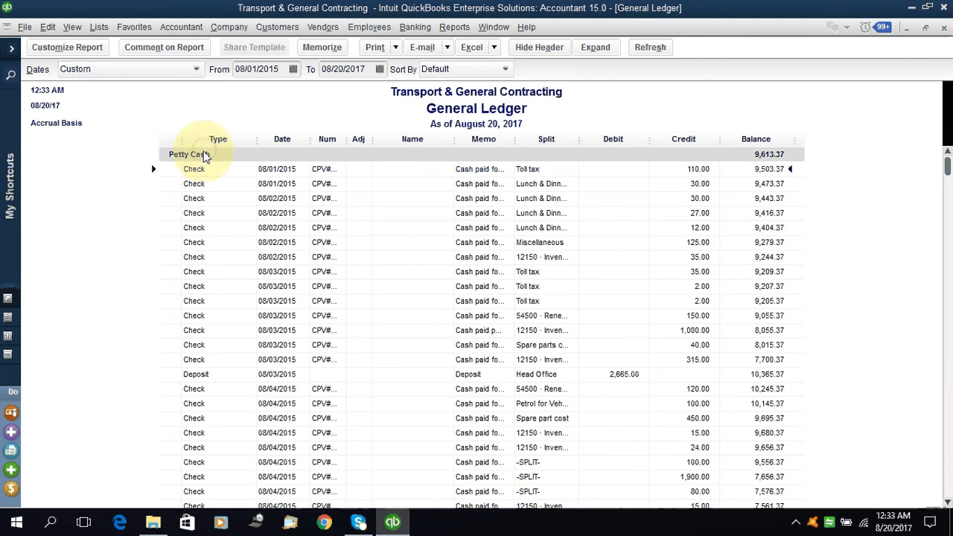
pyautogui.moveTo(948, 168); pyautogui.dragTo(946, 425)
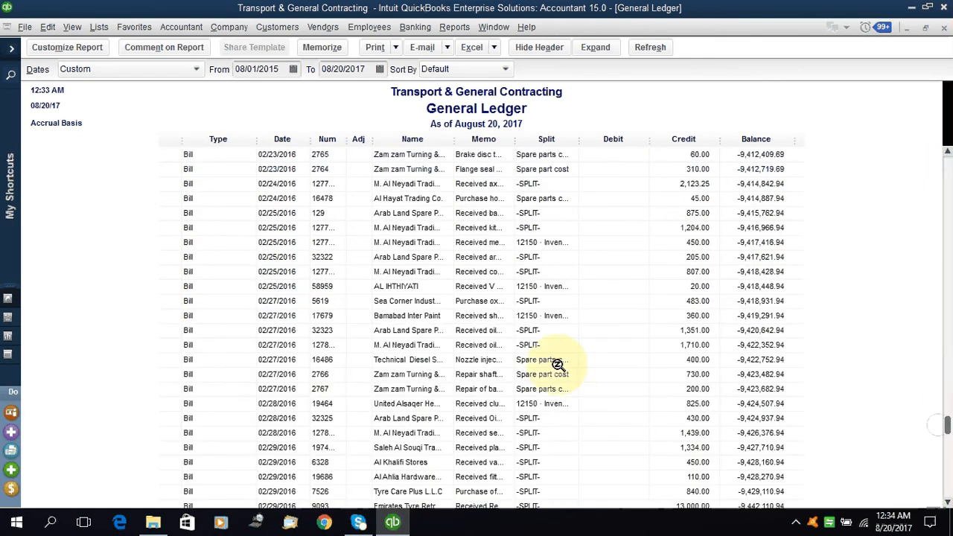
pyautogui.scroll(-15, 574, 376)
pyautogui.scroll(-20, 558, 371)
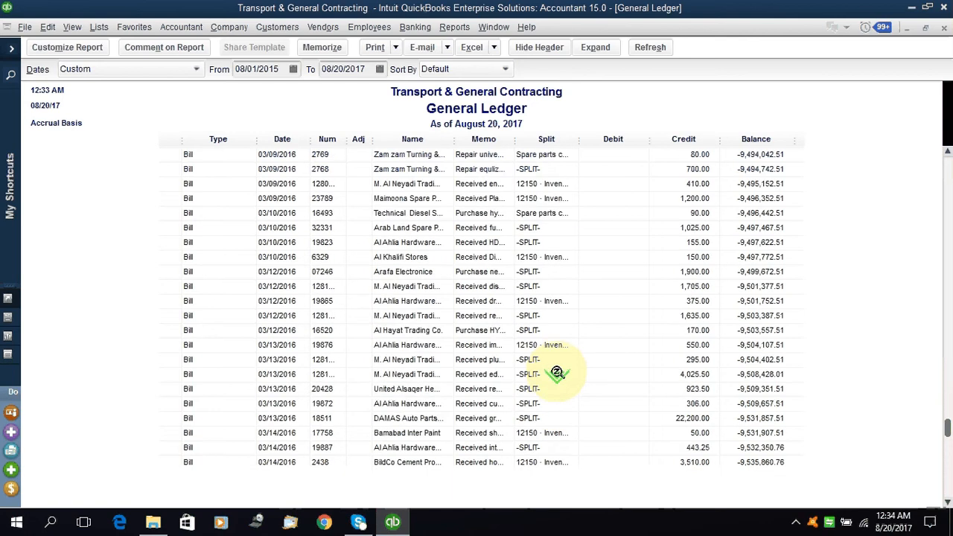
pyautogui.scroll(-15, 573, 383)
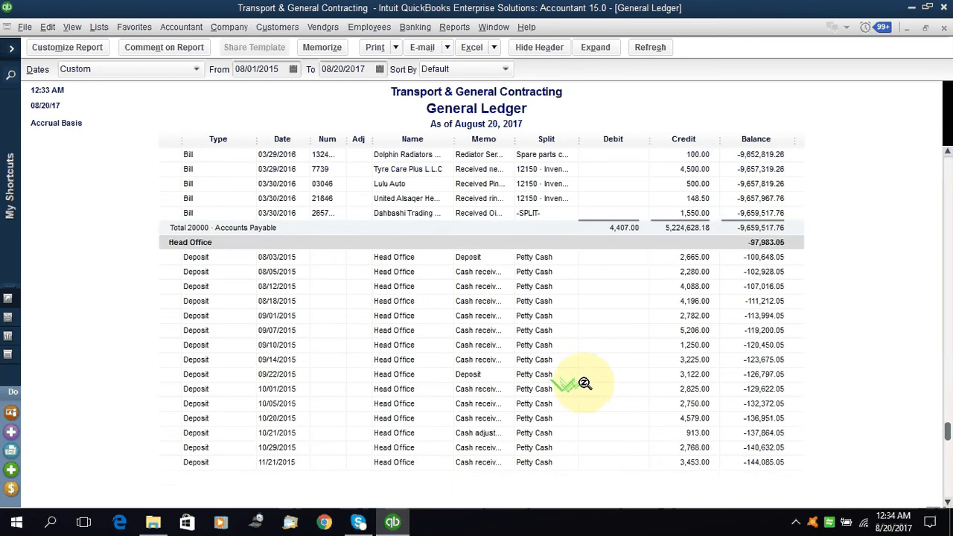
pyautogui.scroll(10, 581, 384)
pyautogui.scroll(4, 582, 382)
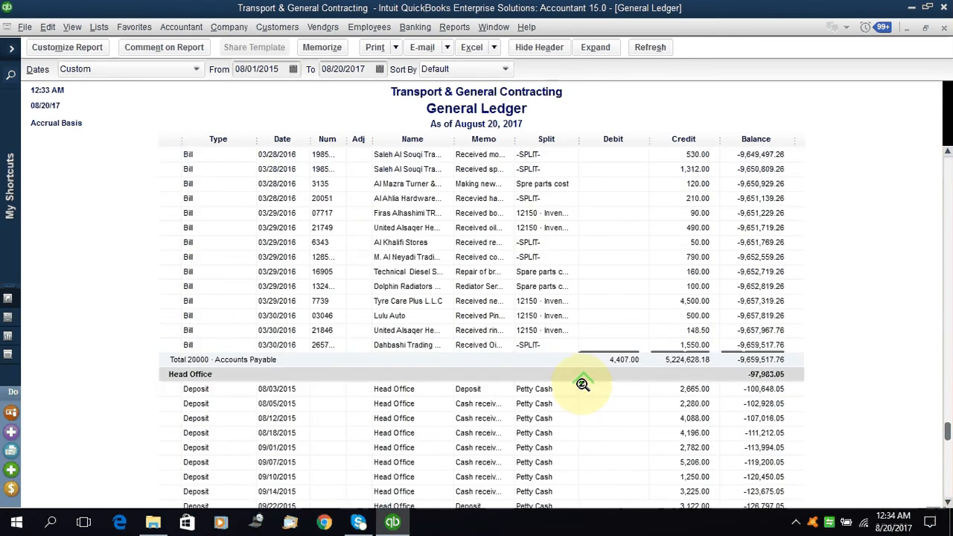
# Look through the Head Office deposits, the Opening Balance Equity inventory adjustments and the Diesel Consumption/Issue accounts in the ledger
pyautogui.scroll(-5, 581, 385)
pyautogui.scroll(-9, 581, 387)
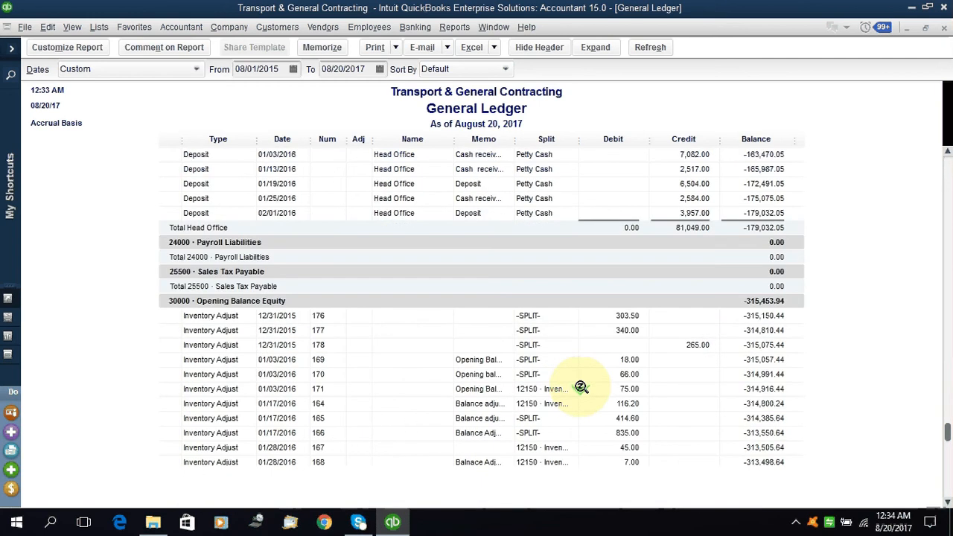
pyautogui.scroll(-2, 581, 387)
pyautogui.scroll(-10, 582, 386)
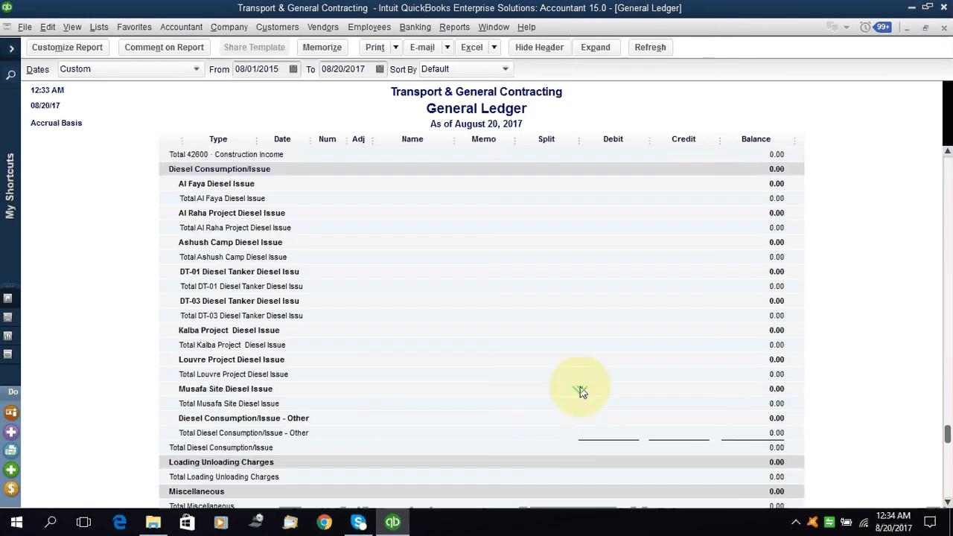
pyautogui.scroll(5, 582, 386)
pyautogui.scroll(10, 581, 386)
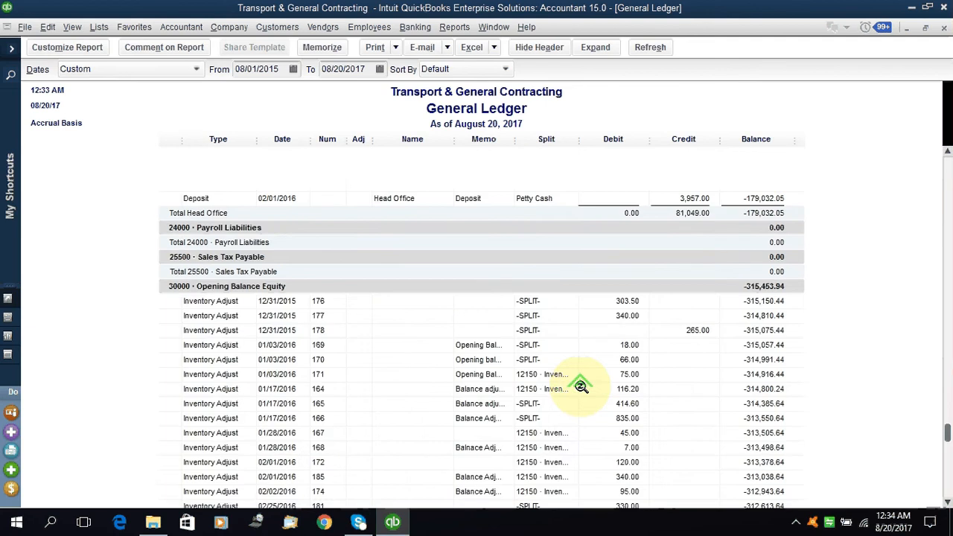